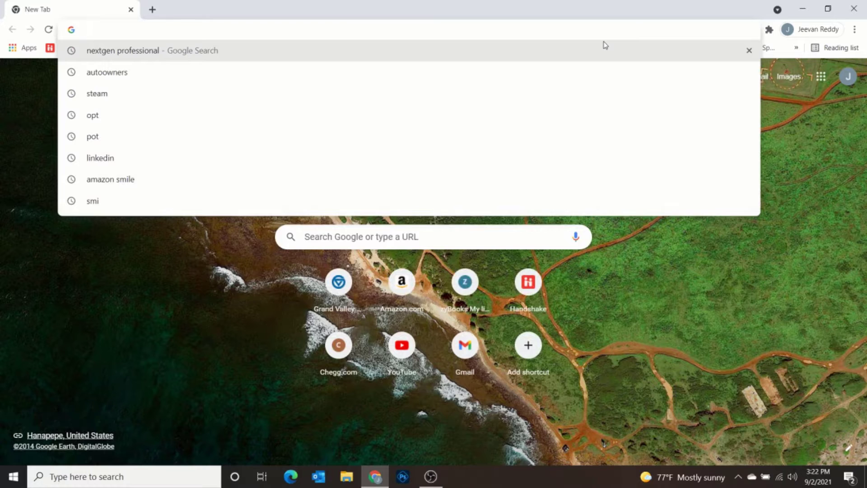
- Search Google for 'zoom' from Chrome's address bar
{"action": "type", "text": "zoom"}
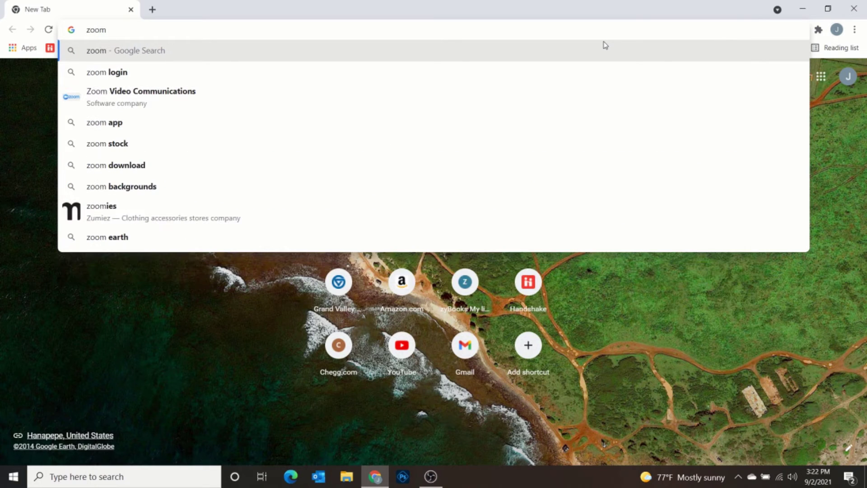
{"action": "key", "text": "Return"}
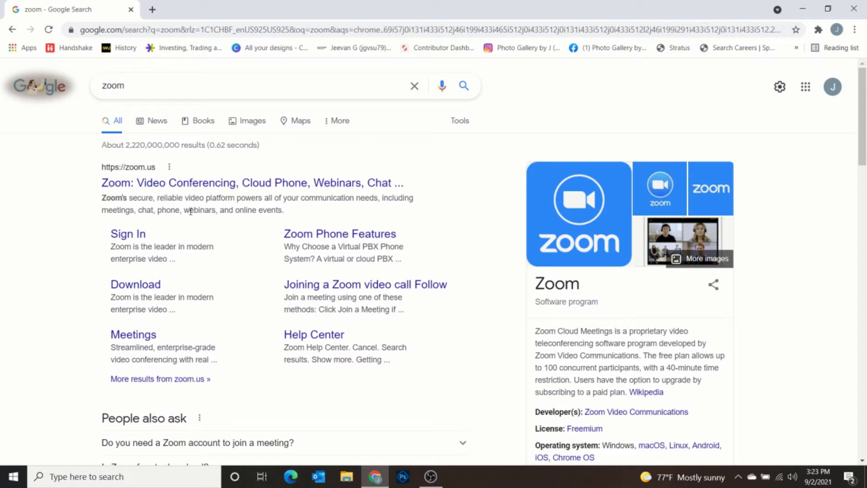
{"action": "left_click", "coordinate": [194, 184]}
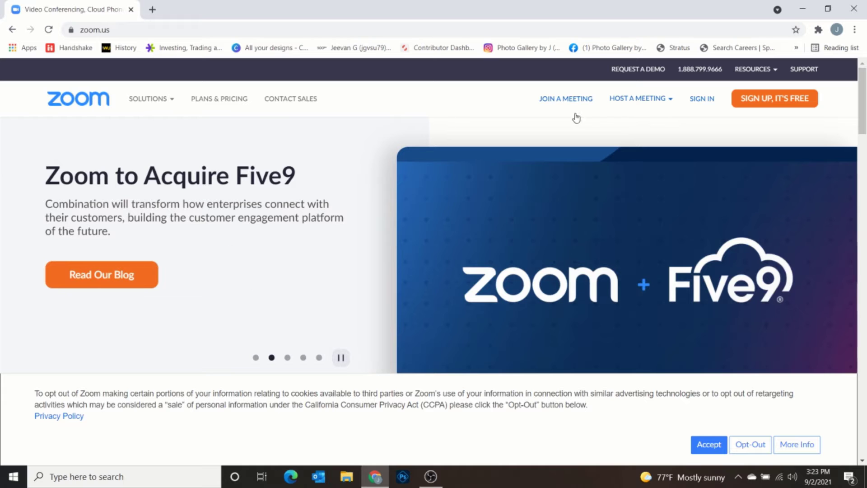
{"action": "scroll", "coordinate": [336, 318], "scroll_direction": "down", "scroll_amount": 4}
{"action": "scroll", "coordinate": [336, 318], "scroll_direction": "down", "scroll_amount": 10}
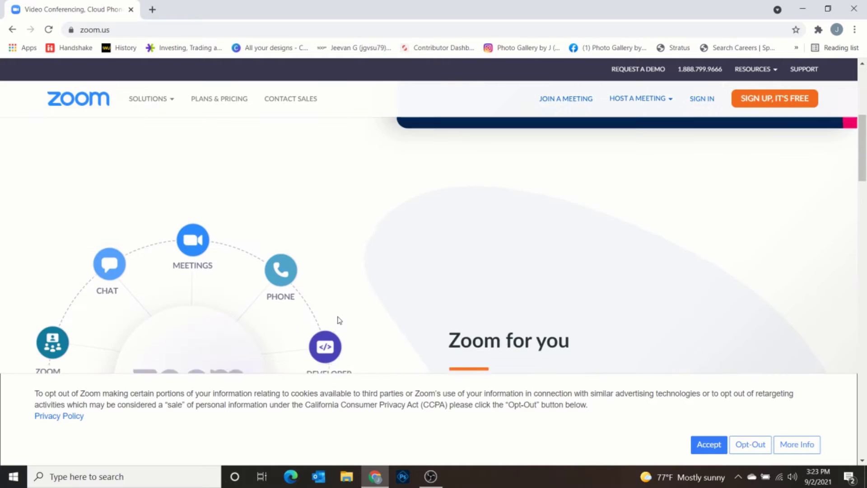
{"action": "scroll", "coordinate": [346, 315], "scroll_direction": "down", "scroll_amount": 12}
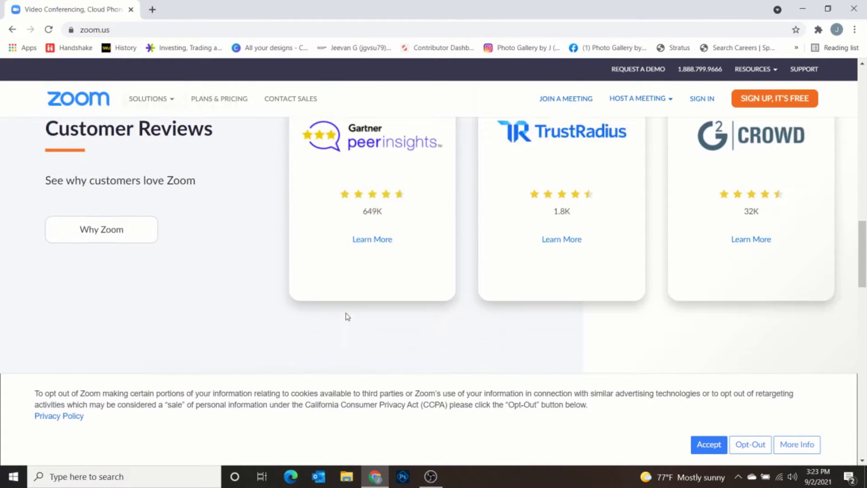
{"action": "scroll", "coordinate": [351, 315], "scroll_direction": "down", "scroll_amount": 6}
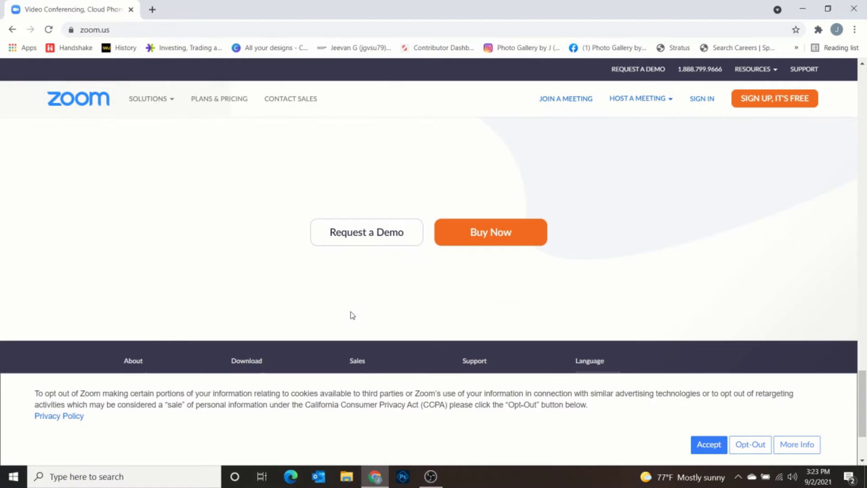
{"action": "scroll", "coordinate": [352, 315], "scroll_direction": "up", "scroll_amount": 3}
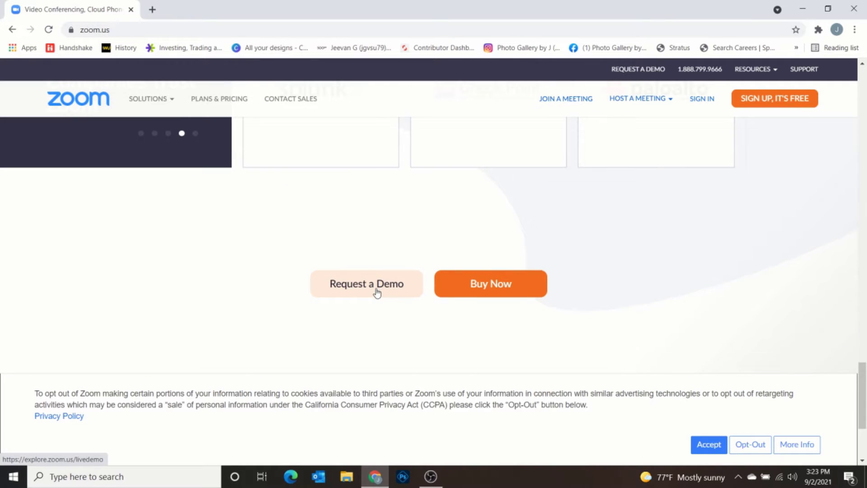
{"action": "scroll", "coordinate": [356, 273], "scroll_direction": "up", "scroll_amount": 10}
{"action": "scroll", "coordinate": [358, 273], "scroll_direction": "up", "scroll_amount": 8}
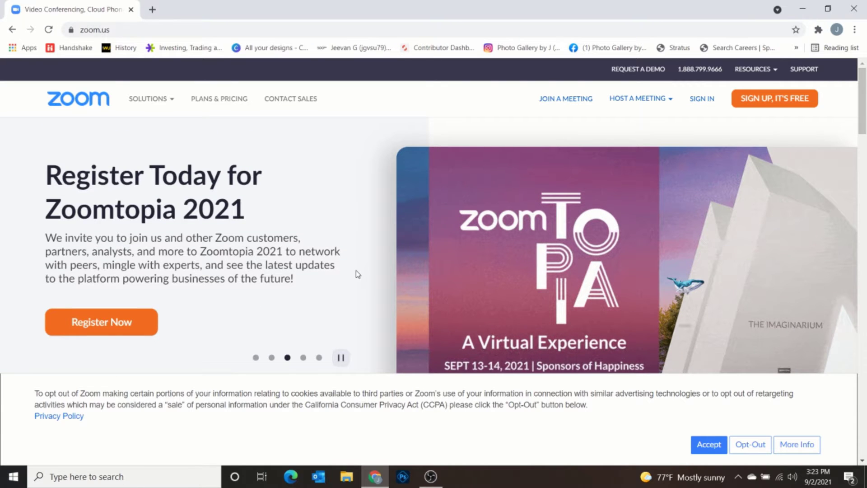
{"action": "left_click", "coordinate": [12, 30]}
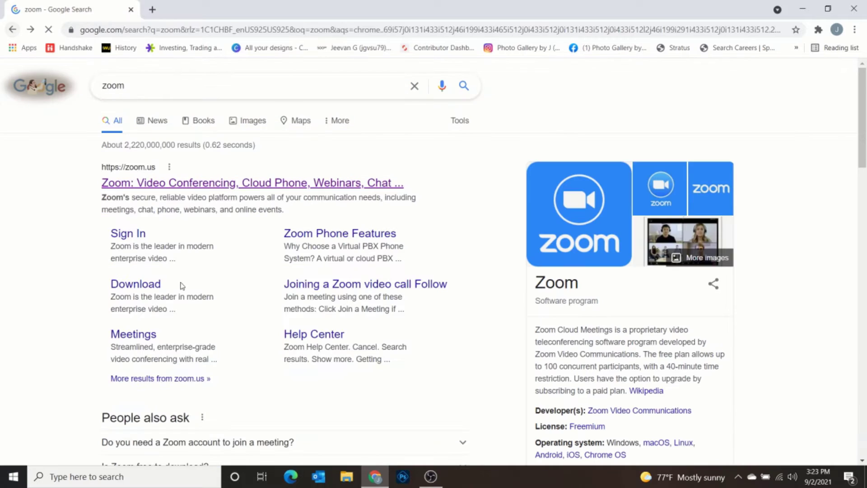
- Download the Zoom Client for Meetings from the Download Center, saving ZoomInstaller.exe to Downloads
{"action": "left_click", "coordinate": [149, 285]}
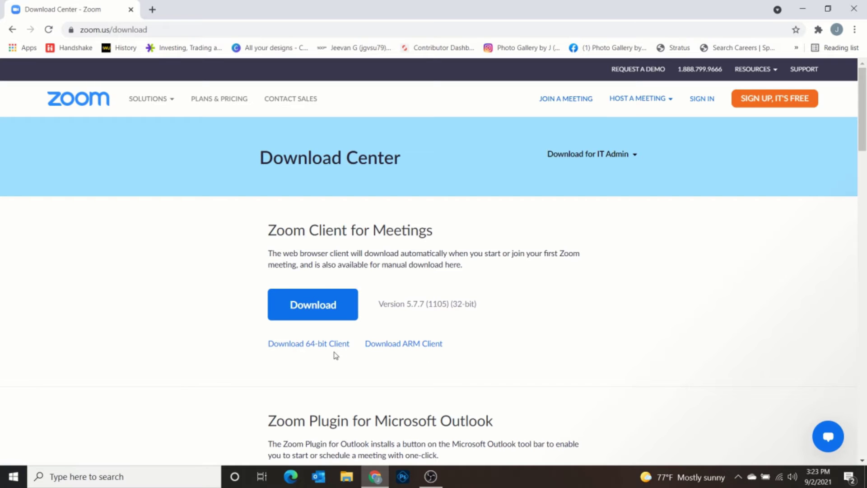
{"action": "left_click", "coordinate": [301, 313]}
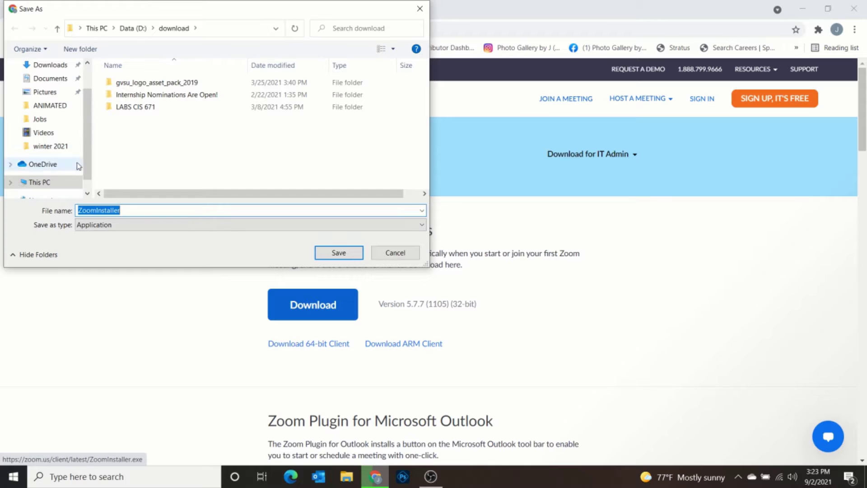
{"action": "left_click", "coordinate": [45, 64]}
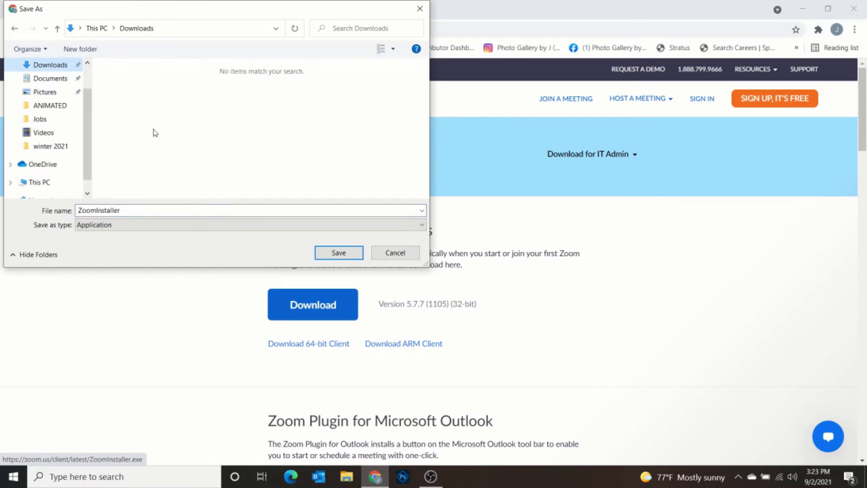
{"action": "left_click", "coordinate": [333, 252]}
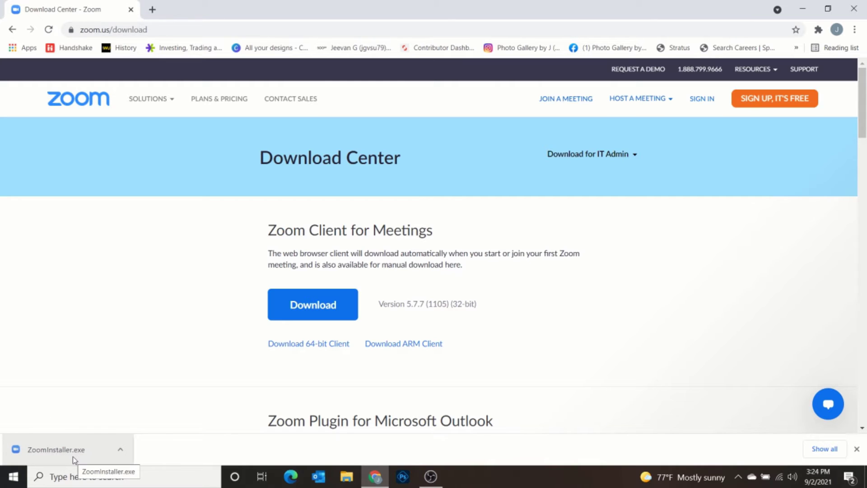
- Show ZoomInstaller in the Downloads folder and run it as administrator
{"action": "left_click", "coordinate": [120, 452]}
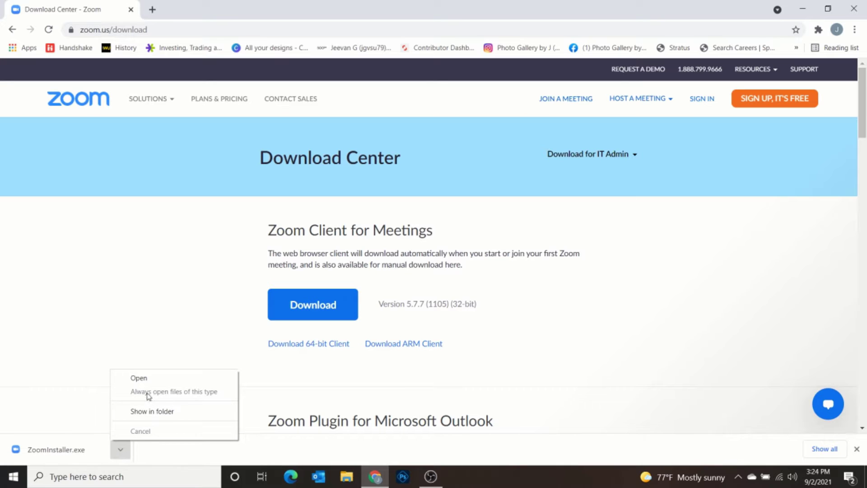
{"action": "left_click", "coordinate": [149, 412]}
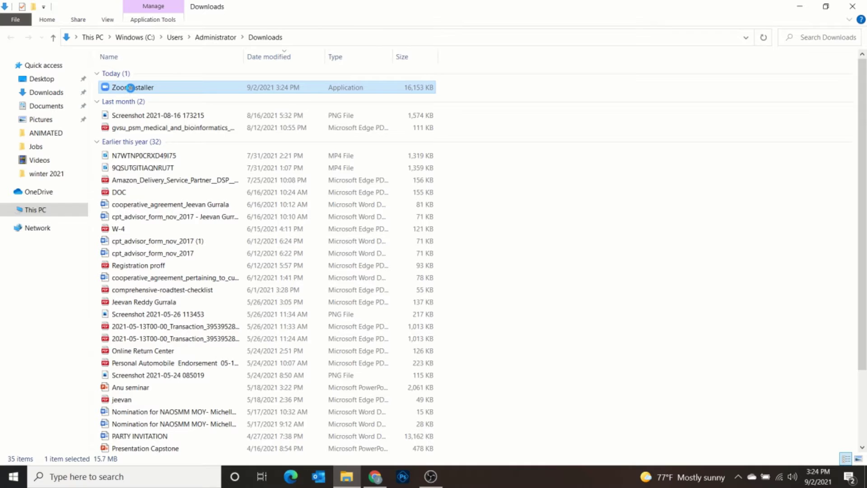
{"action": "right_click", "coordinate": [132, 89]}
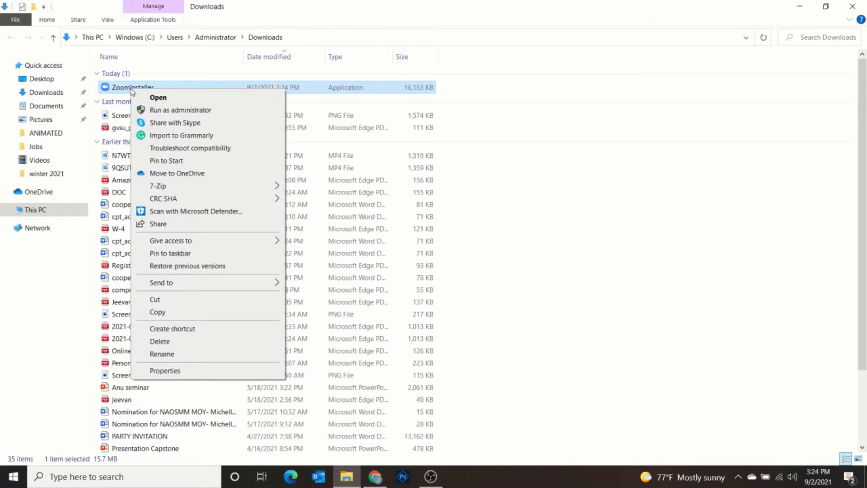
{"action": "left_click", "coordinate": [159, 111]}
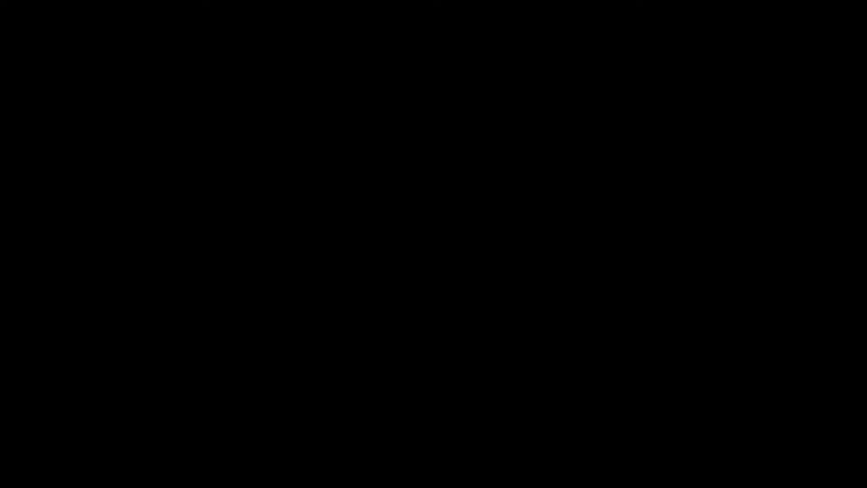
- Approve the installer's UAC prompt, then sign out of the current Zoom account
{"action": "left_click", "coordinate": [363, 326]}
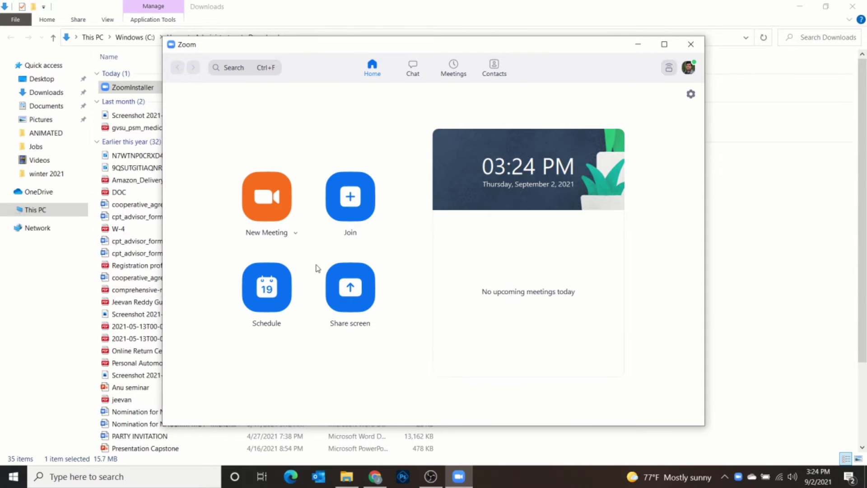
{"action": "left_click", "coordinate": [691, 70]}
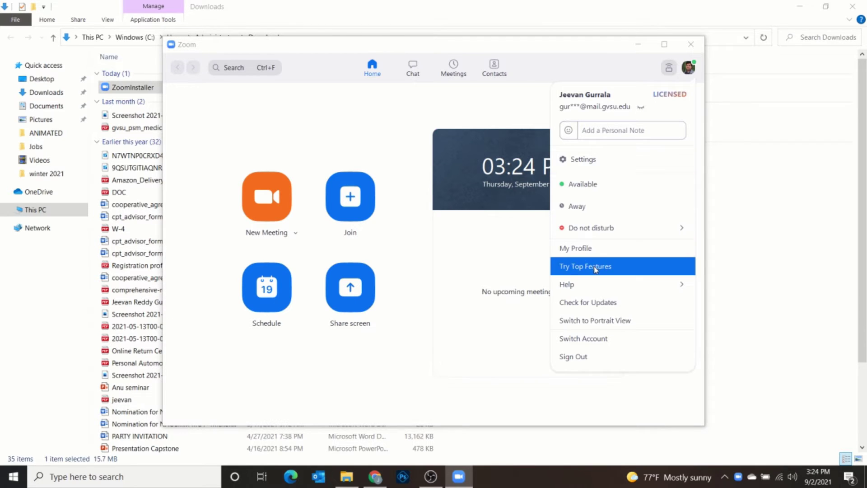
{"action": "left_click", "coordinate": [582, 356]}
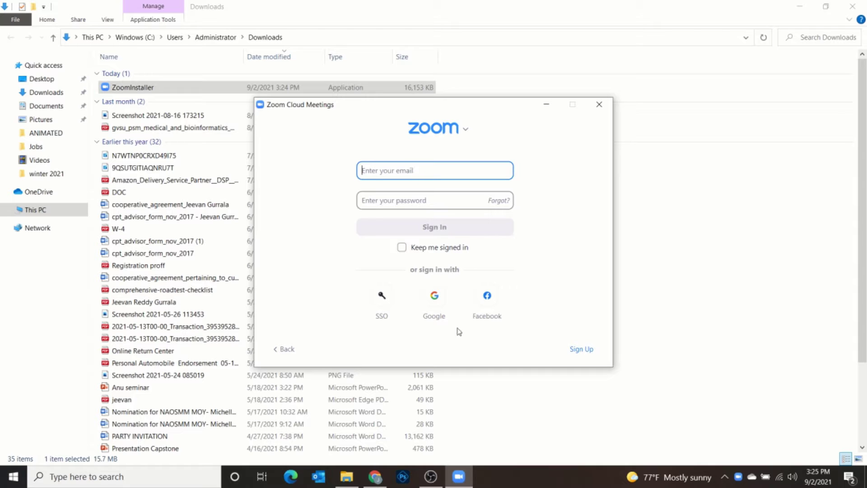
- Log in to Zoom with a Google account and hand the browser login back to Zoom
{"action": "left_click", "coordinate": [434, 296]}
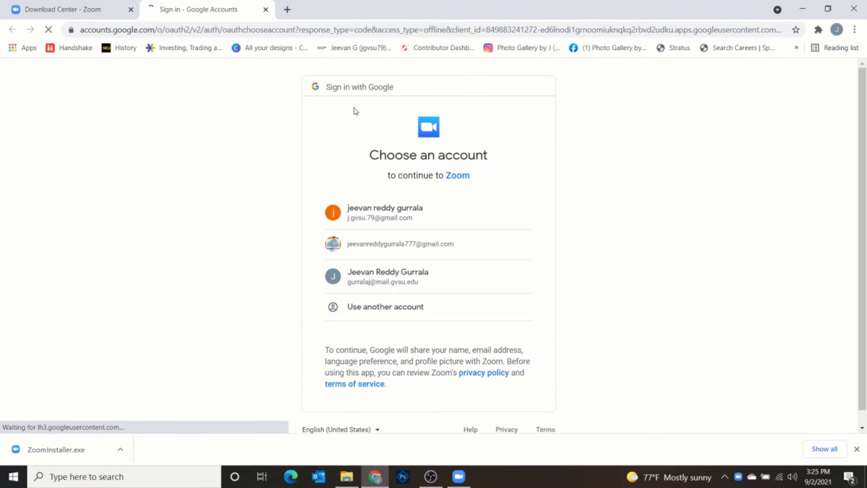
{"action": "left_click", "coordinate": [387, 277]}
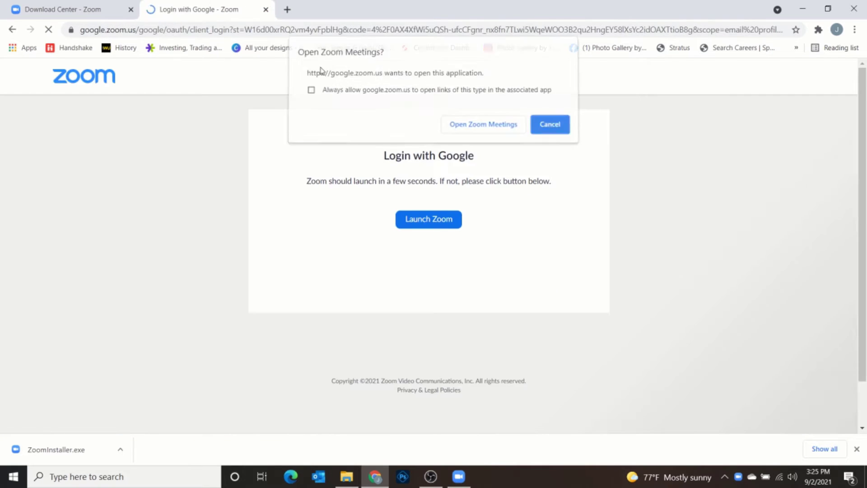
{"action": "left_click", "coordinate": [478, 131]}
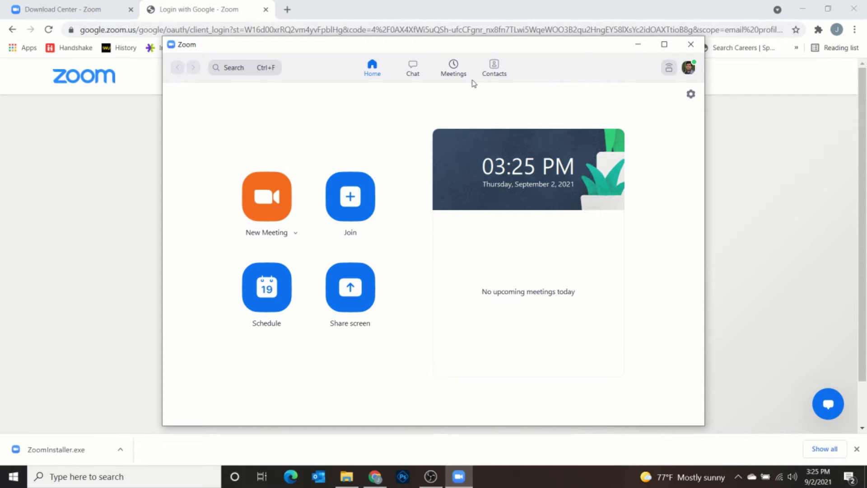
- Open the Zoom profile page from the account avatar menu
{"action": "left_click", "coordinate": [690, 69]}
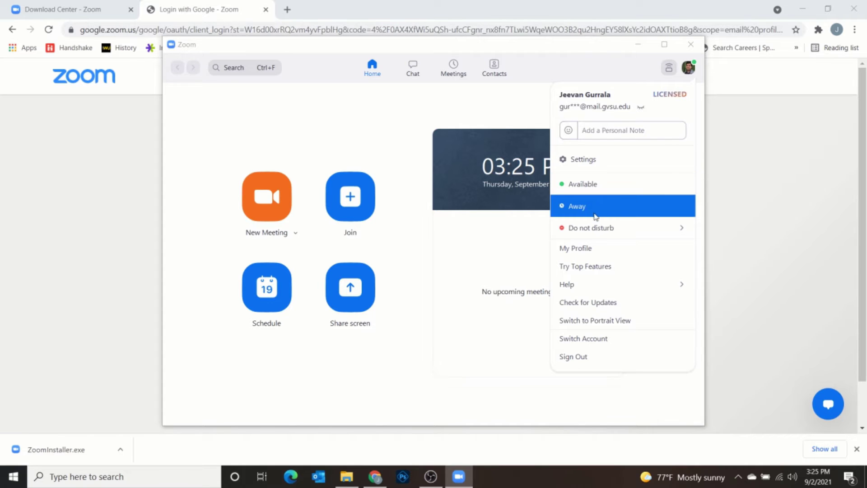
{"action": "mouse_move", "coordinate": [590, 230]}
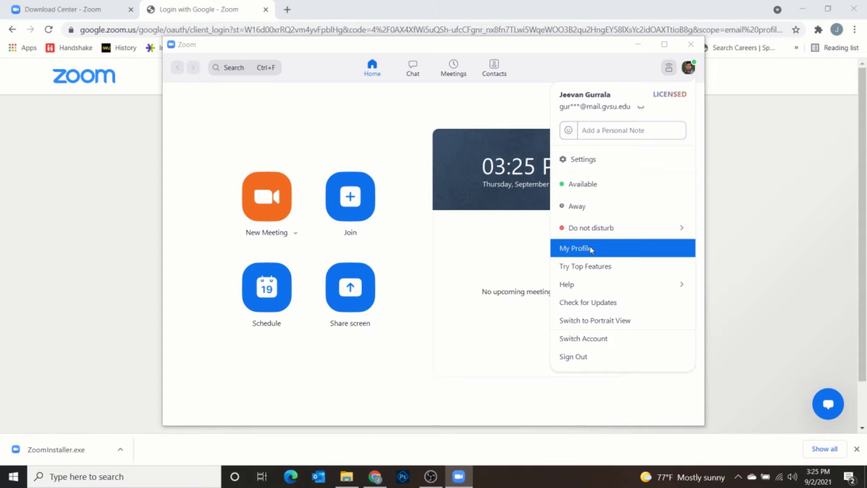
{"action": "left_click", "coordinate": [591, 249]}
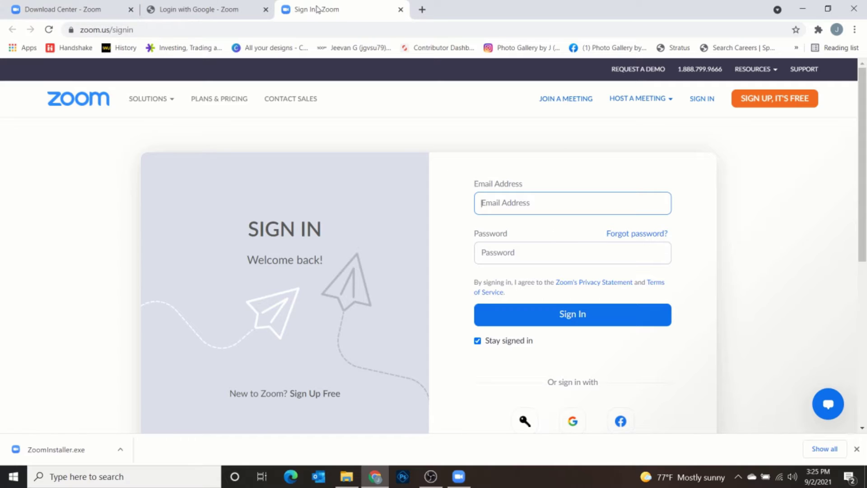
- Bring the Zoom desktop client to the front and check its account status menu
{"action": "left_click", "coordinate": [400, 10]}
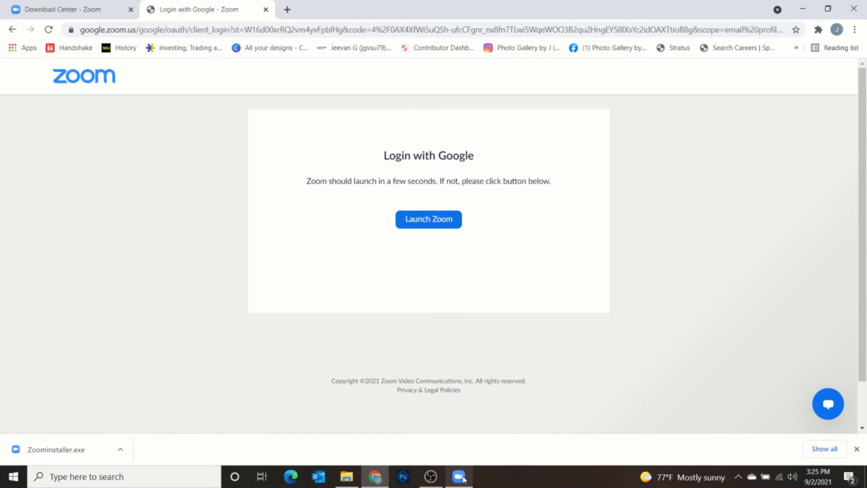
{"action": "left_click", "coordinate": [458, 476]}
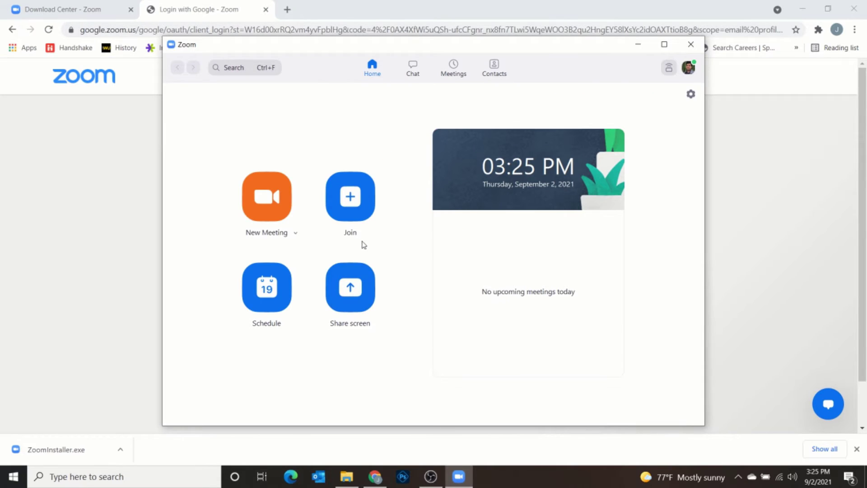
{"action": "left_click", "coordinate": [695, 67]}
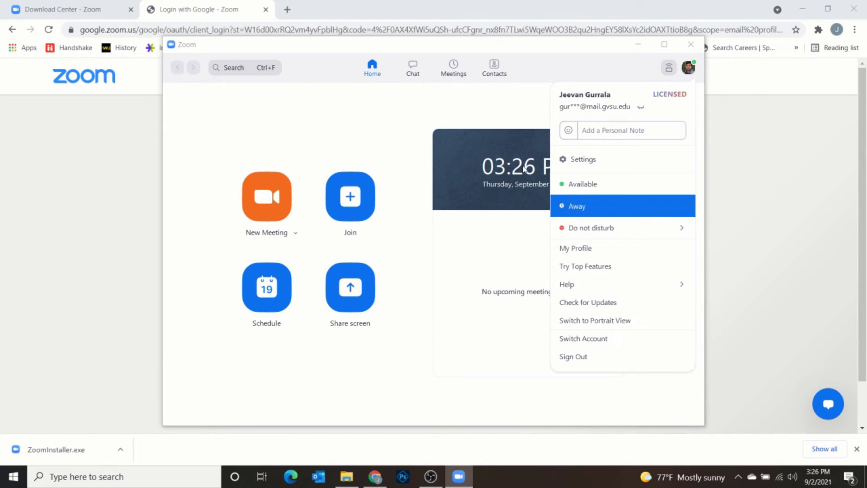
{"action": "left_click", "coordinate": [420, 107]}
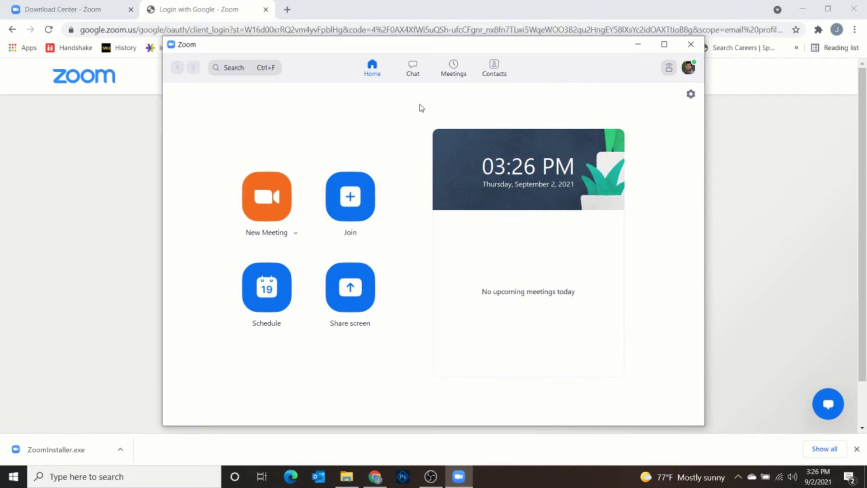
- Start and discard a new chat, then show the Meetings page with the Personal Meeting ID
{"action": "left_click", "coordinate": [412, 72]}
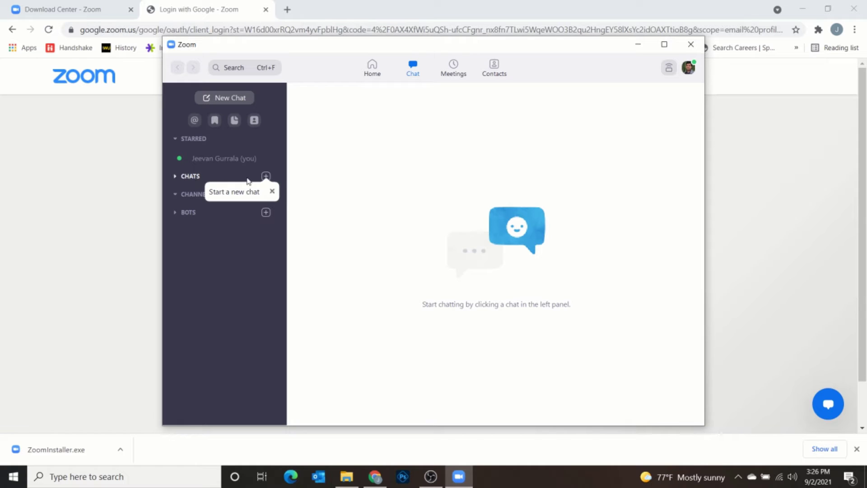
{"action": "left_click", "coordinate": [265, 176]}
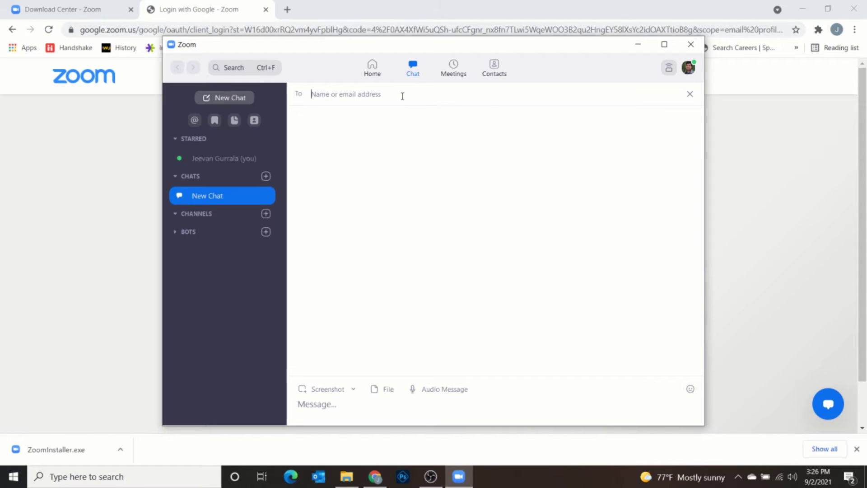
{"action": "left_click", "coordinate": [689, 94]}
{"action": "left_click", "coordinate": [453, 68]}
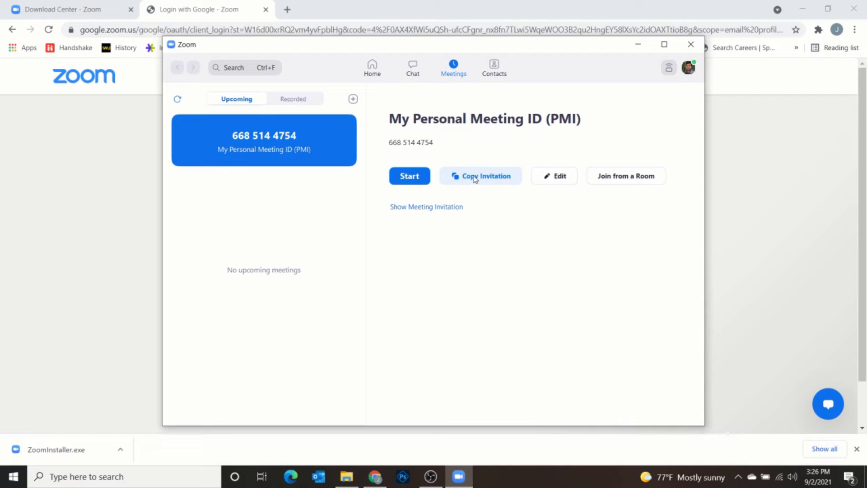
- Copy the Personal Meeting ID invitation, then start a New Meeting from Home
{"action": "left_click", "coordinate": [472, 181]}
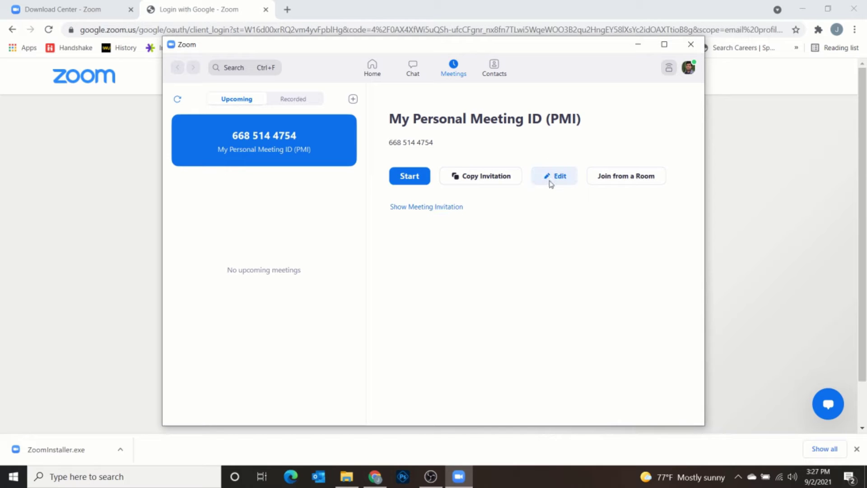
{"action": "left_click", "coordinate": [372, 66]}
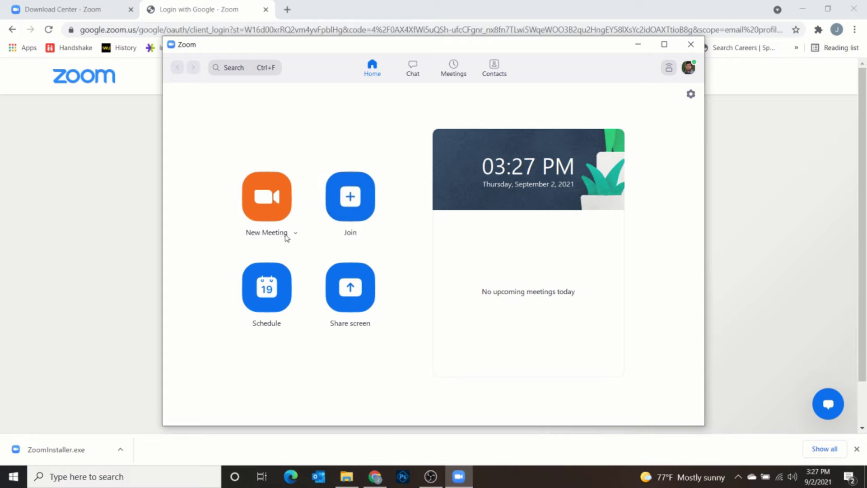
{"action": "left_click", "coordinate": [269, 207]}
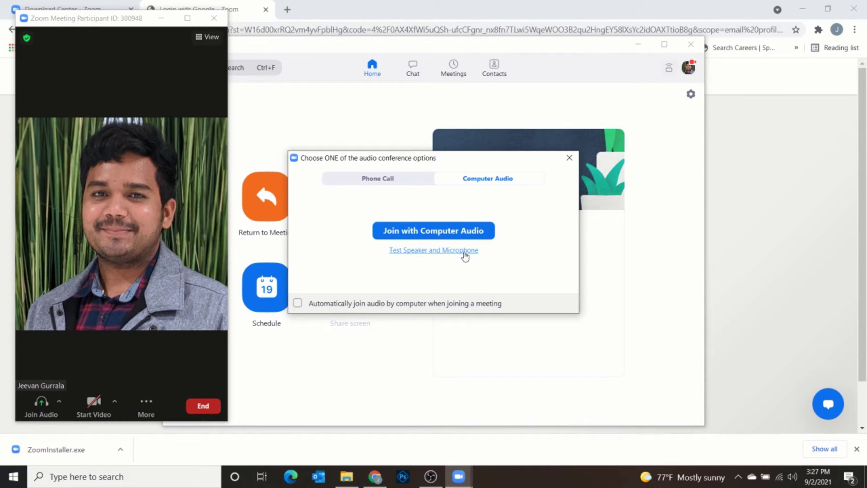
- Close the audio conference options and maximize the meeting window
{"action": "left_click", "coordinate": [569, 157]}
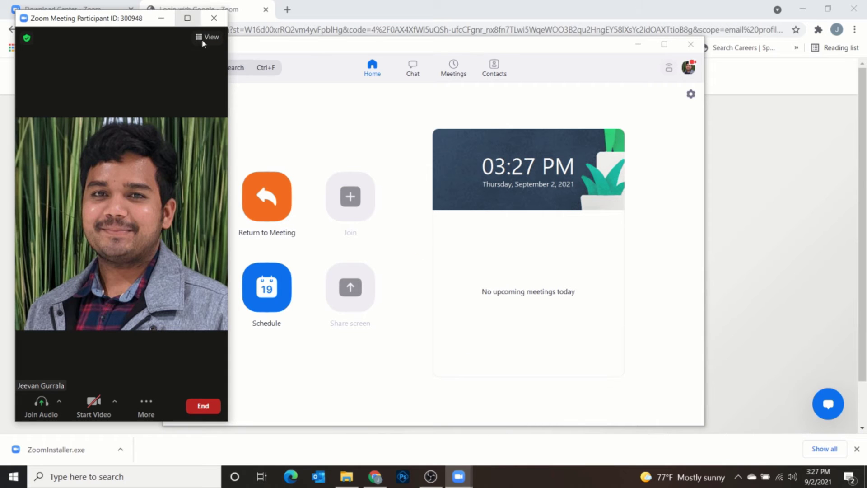
{"action": "left_click", "coordinate": [188, 19]}
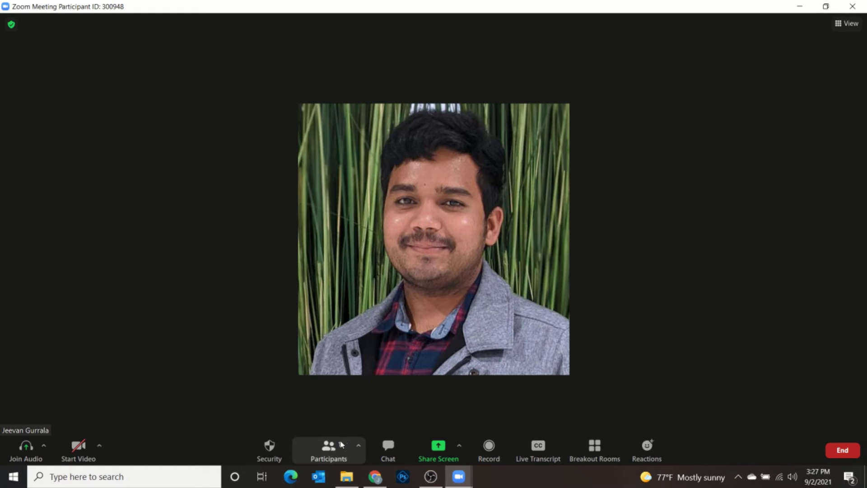
- Open the Invite dialog and browse its Email, Zoom Rooms and Contacts tabs
{"action": "left_click", "coordinate": [358, 445]}
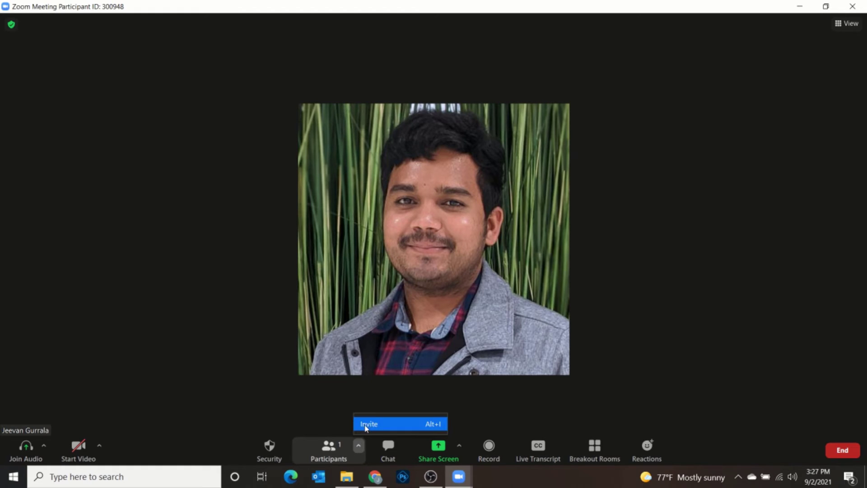
{"action": "left_click", "coordinate": [366, 425]}
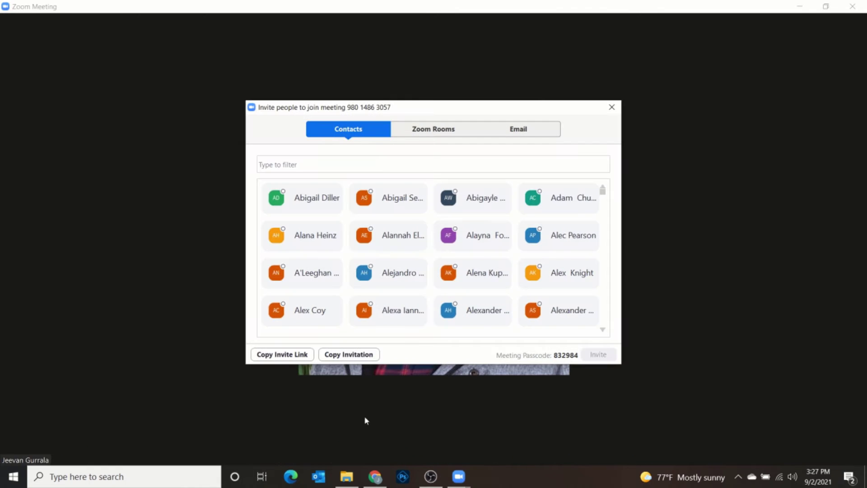
{"action": "scroll", "coordinate": [336, 232], "scroll_direction": "down", "scroll_amount": 3}
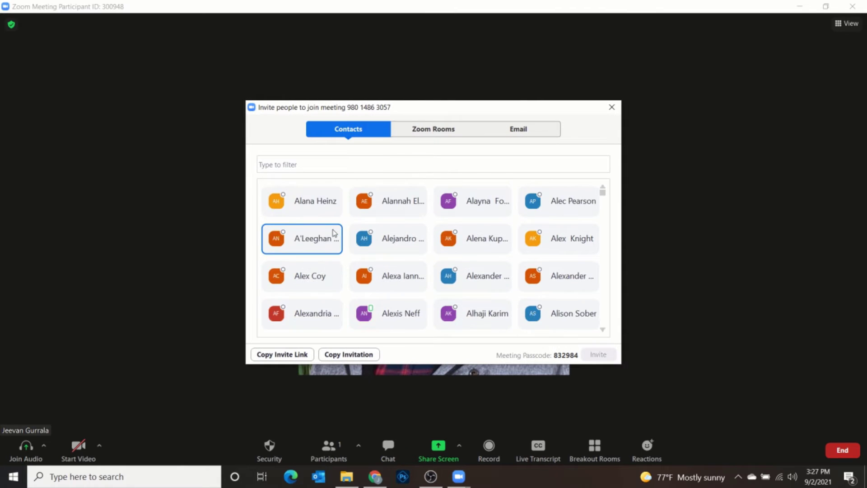
{"action": "scroll", "coordinate": [339, 232], "scroll_direction": "down", "scroll_amount": 1}
{"action": "scroll", "coordinate": [345, 226], "scroll_direction": "up", "scroll_amount": 4}
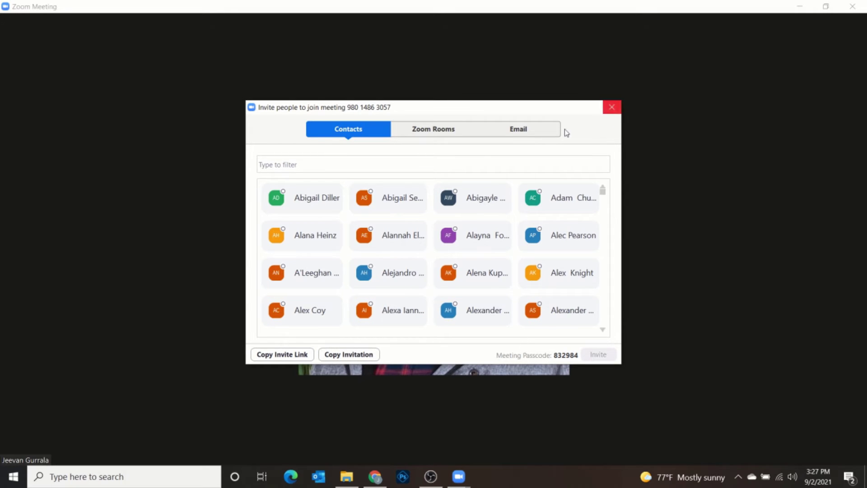
{"action": "left_click", "coordinate": [525, 135]}
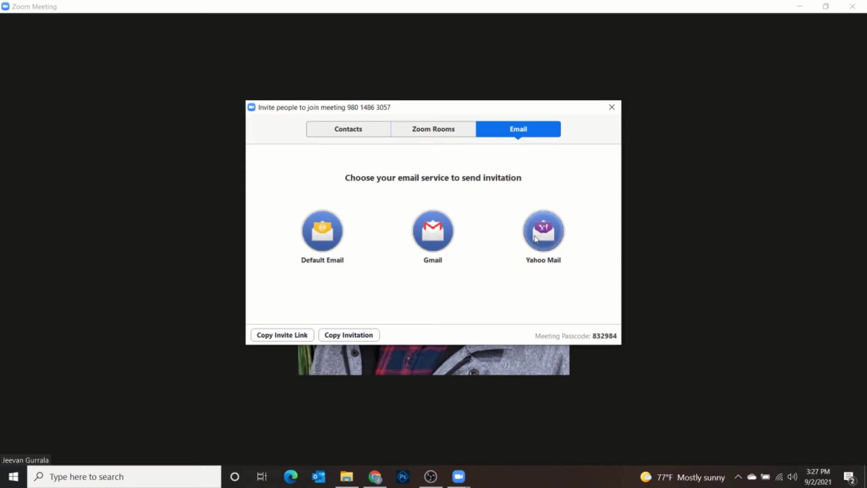
{"action": "left_click", "coordinate": [442, 133]}
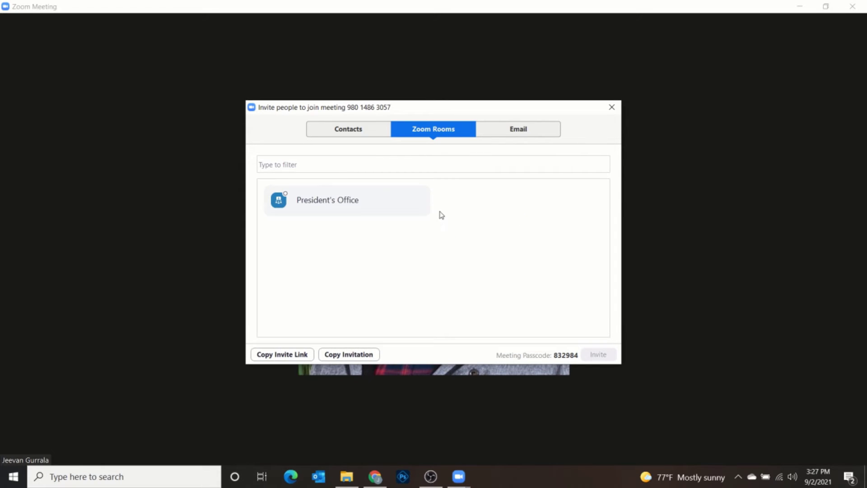
{"action": "left_click", "coordinate": [362, 128]}
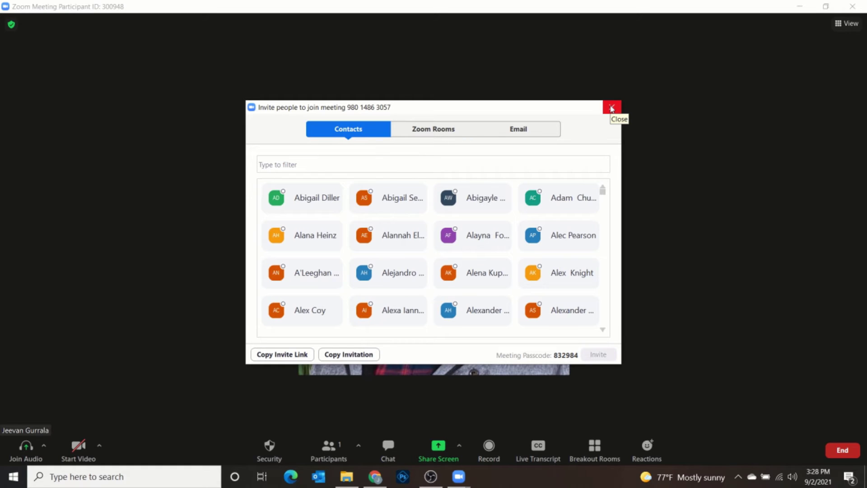
- Close the invite dialog and bring up the End or Leave Meeting choices
{"action": "left_click", "coordinate": [612, 108]}
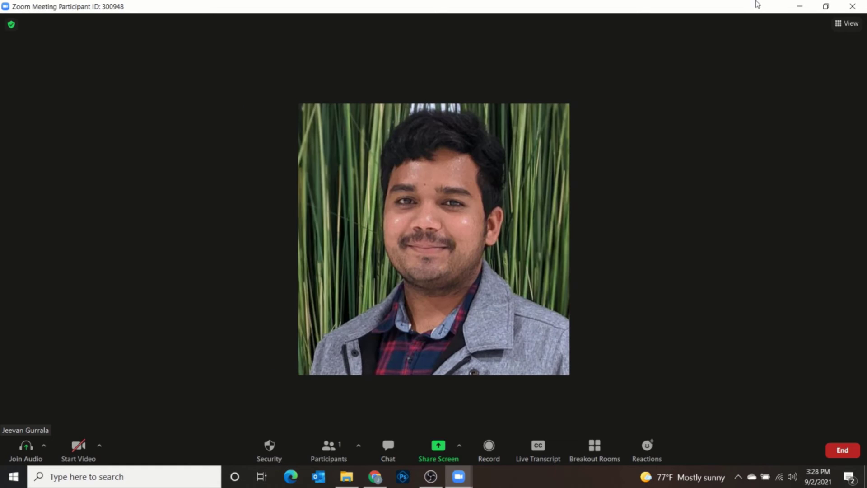
{"action": "left_click", "coordinate": [842, 449]}
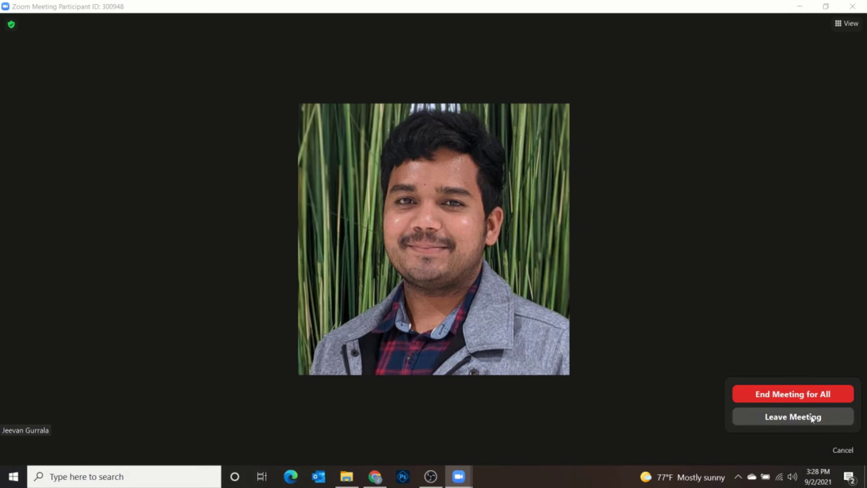
{"action": "key", "text": "Escape"}
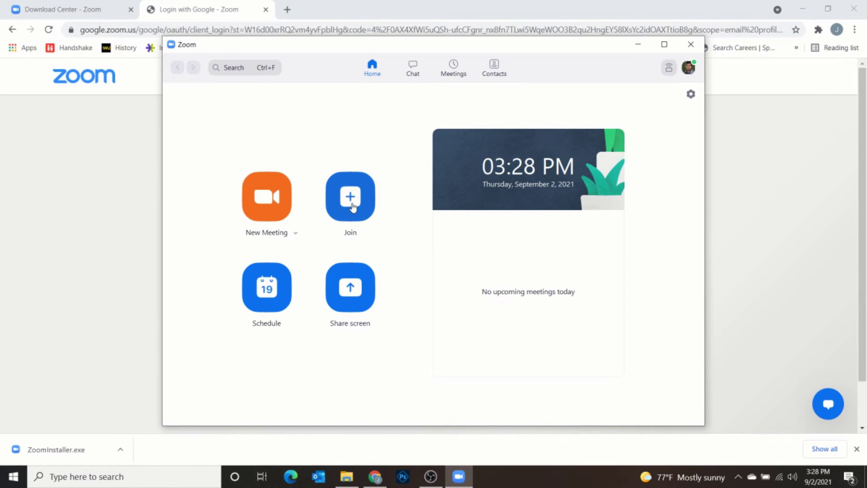
{"action": "left_click", "coordinate": [352, 205]}
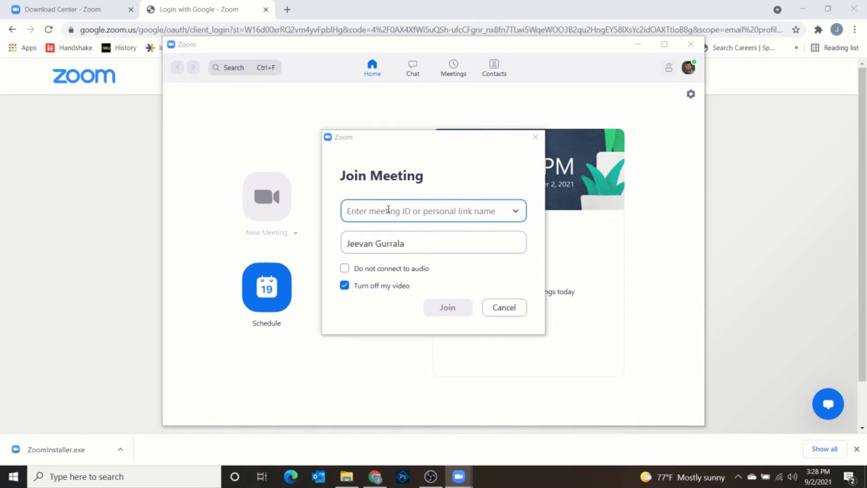
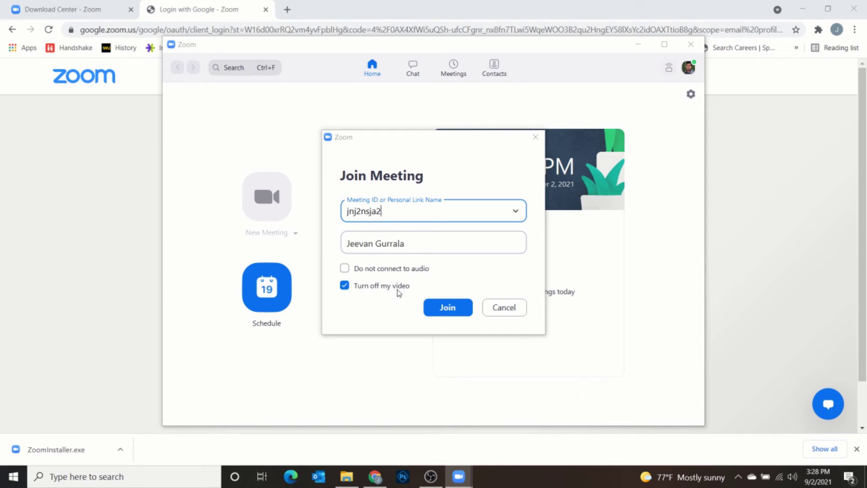
{"action": "left_click", "coordinate": [346, 286]}
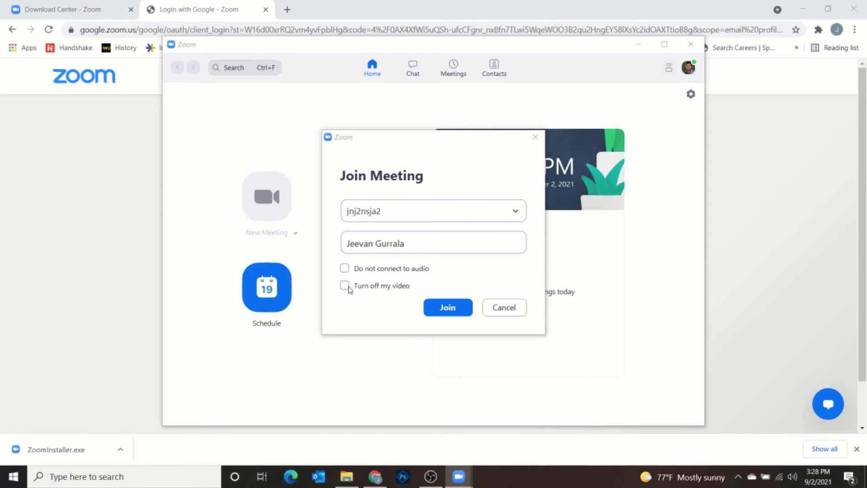
{"action": "left_click", "coordinate": [345, 286]}
{"action": "left_click", "coordinate": [516, 210]}
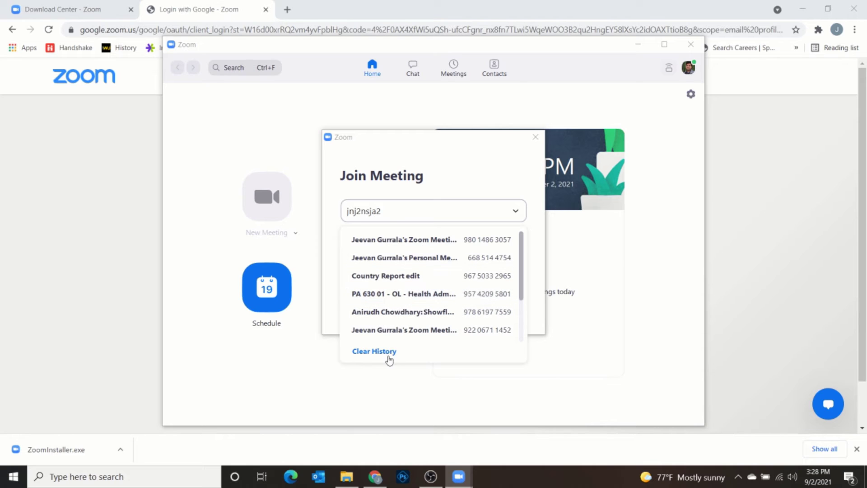
{"action": "left_click", "coordinate": [515, 211]}
{"action": "left_click", "coordinate": [515, 211]}
{"action": "double_click", "coordinate": [518, 211]}
{"action": "left_click", "coordinate": [368, 353]}
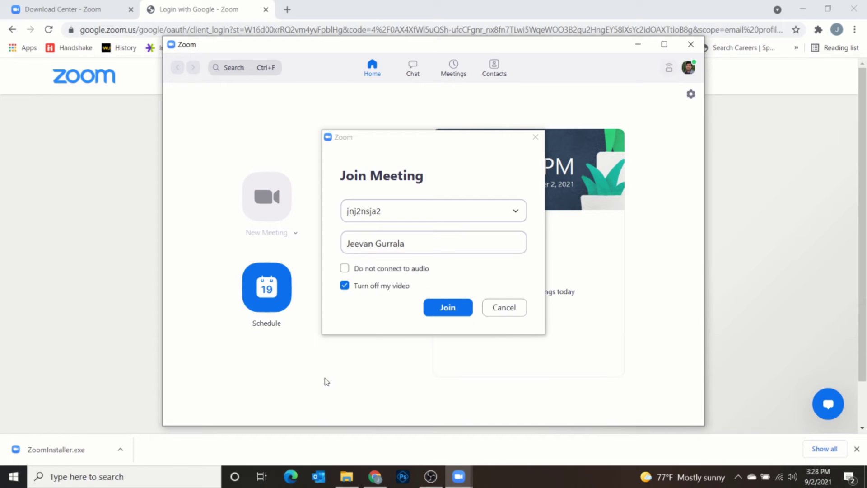
{"action": "left_click", "coordinate": [505, 309]}
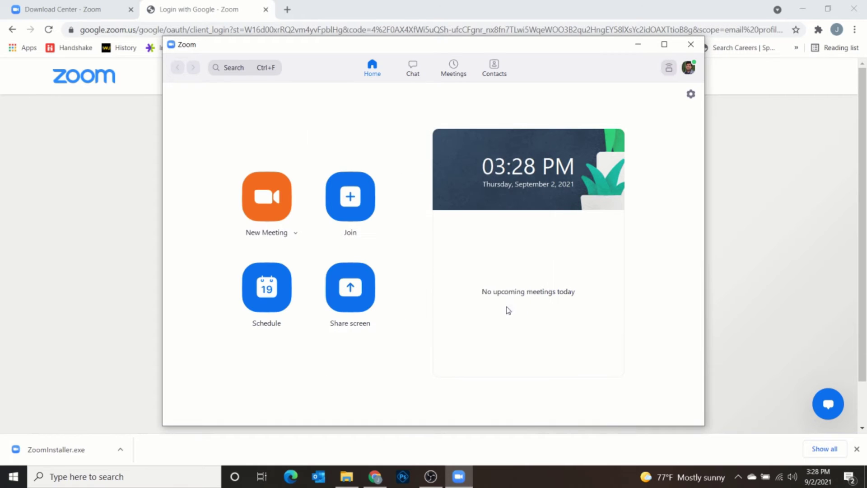
- Start a new scheduled meeting, replacing the default topic with 'Into to your project'
{"action": "left_click", "coordinate": [270, 294]}
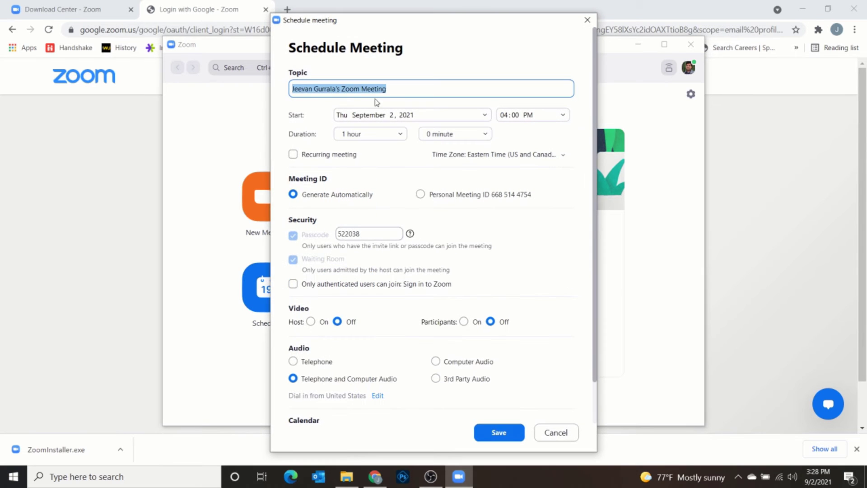
{"action": "left_click", "coordinate": [404, 91]}
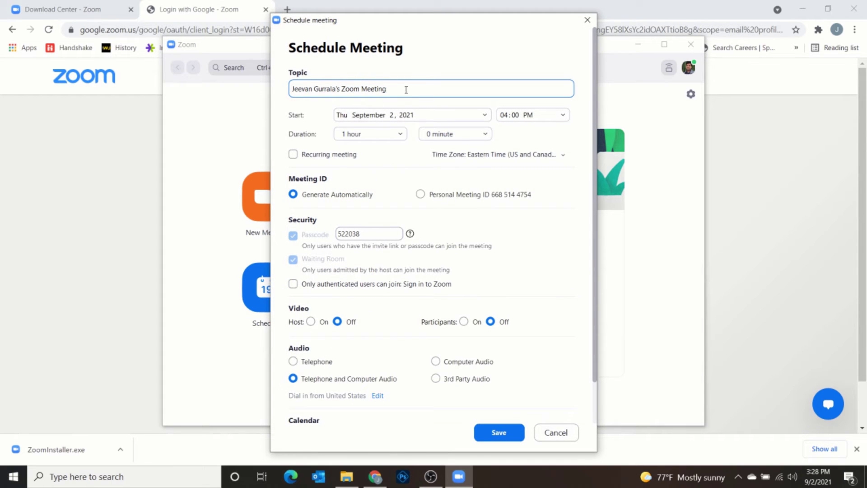
{"action": "key", "text": "BackSpace"}
{"action": "key", "text": "BackSpace"}
{"action": "key", "text": "BackSpace"}
{"action": "key", "text": "BackSpace"}
{"action": "key", "text": "BackSpace"}
{"action": "key", "text": "BackSpace"}
{"action": "key", "text": "BackSpace"}
{"action": "key", "text": "BackSpace"}
{"action": "key", "text": "BackSpace"}
{"action": "key", "text": "BackSpace"}
{"action": "key", "text": "BackSpace"}
{"action": "key", "text": "BackSpace"}
{"action": "key", "text": "BackSpace"}
{"action": "key", "text": "BackSpace"}
{"action": "key", "text": "BackSpace"}
{"action": "key", "text": "BackSpace"}
{"action": "key", "text": "BackSpace"}
{"action": "key", "text": "BackSpace"}
{"action": "key", "text": "BackSpace"}
{"action": "key", "text": "BackSpace"}
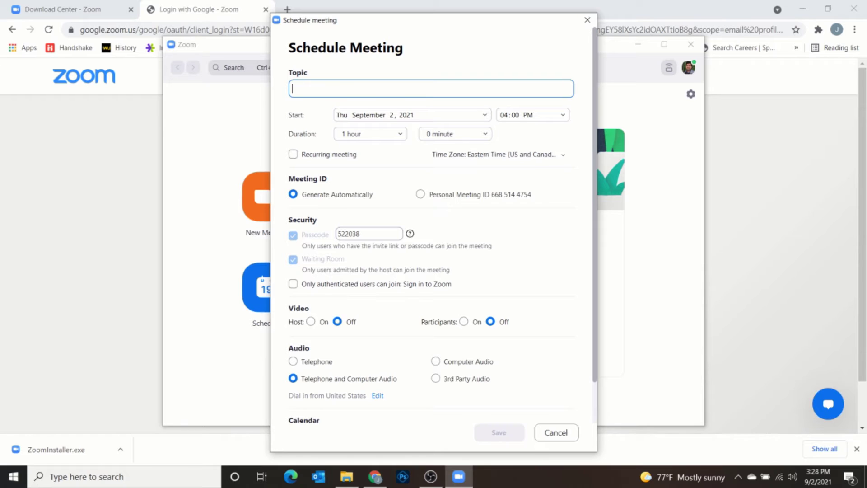
{"action": "type", "text": "Into to your proojec"}
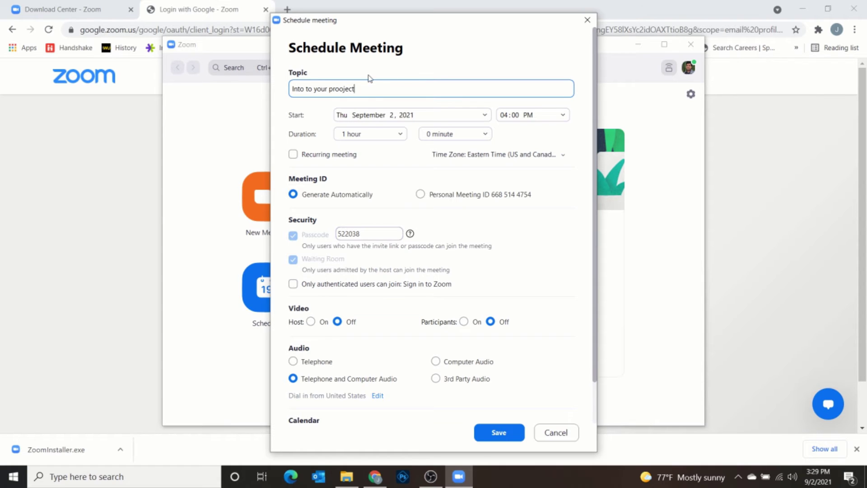
{"action": "key", "text": "BackSpace"}
{"action": "left_click", "coordinate": [484, 116]}
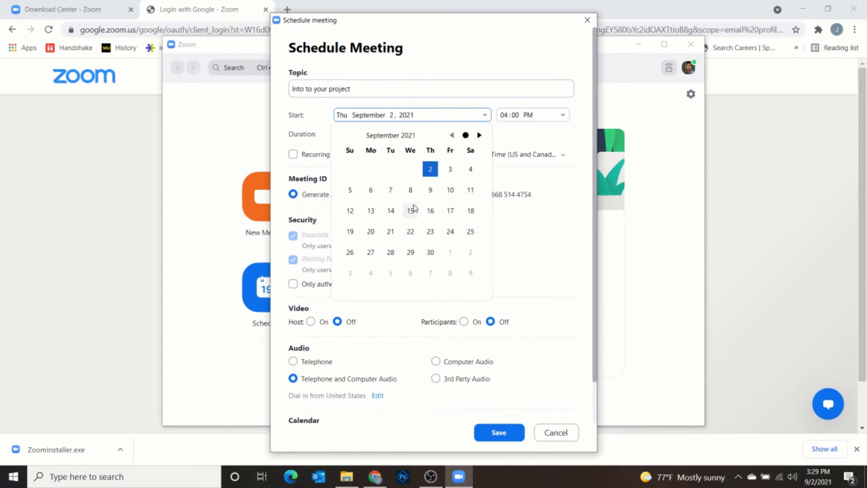
- Set the meeting start to September 13, 2021 at 09:00 AM
{"action": "left_click", "coordinate": [372, 212]}
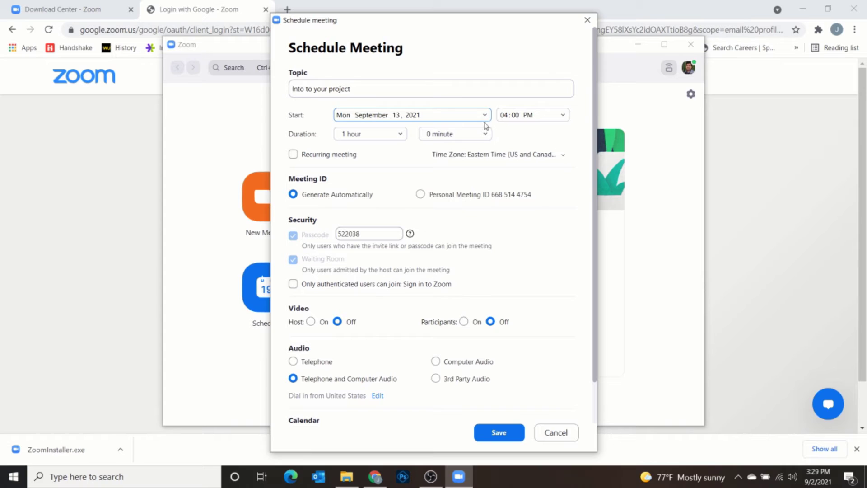
{"action": "left_click", "coordinate": [563, 117]}
{"action": "scroll", "coordinate": [528, 153], "scroll_direction": "up", "scroll_amount": 4}
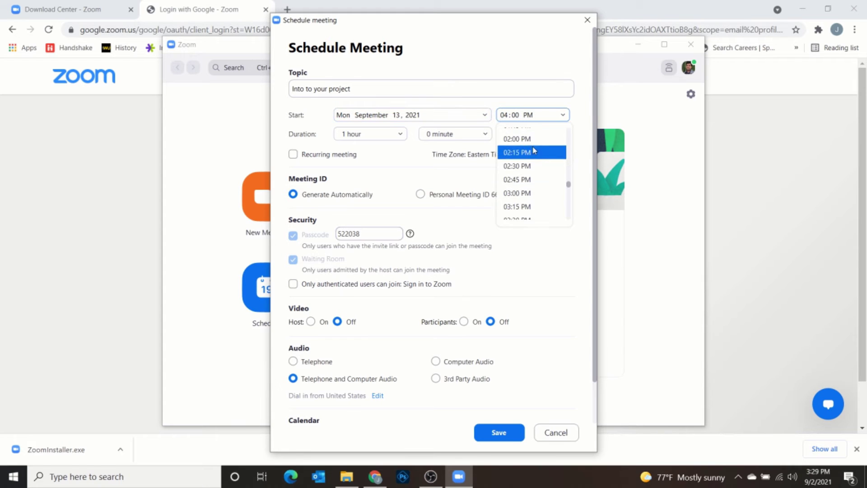
{"action": "scroll", "coordinate": [528, 156], "scroll_direction": "up", "scroll_amount": 5}
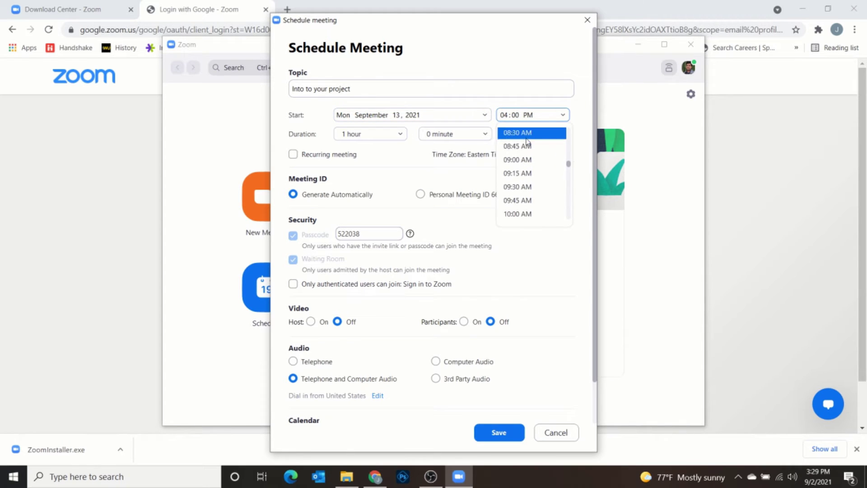
{"action": "left_click", "coordinate": [527, 160]}
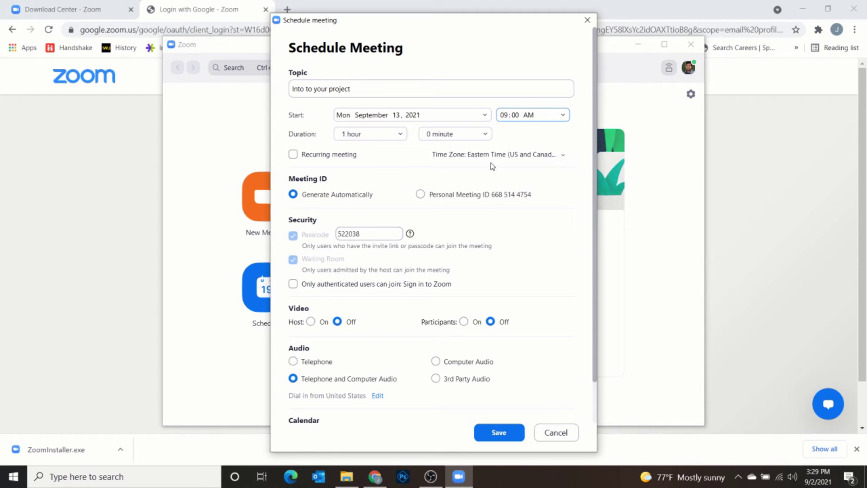
- Keep Eastern Time as the time zone and use the Personal Meeting ID
{"action": "left_click", "coordinate": [563, 155]}
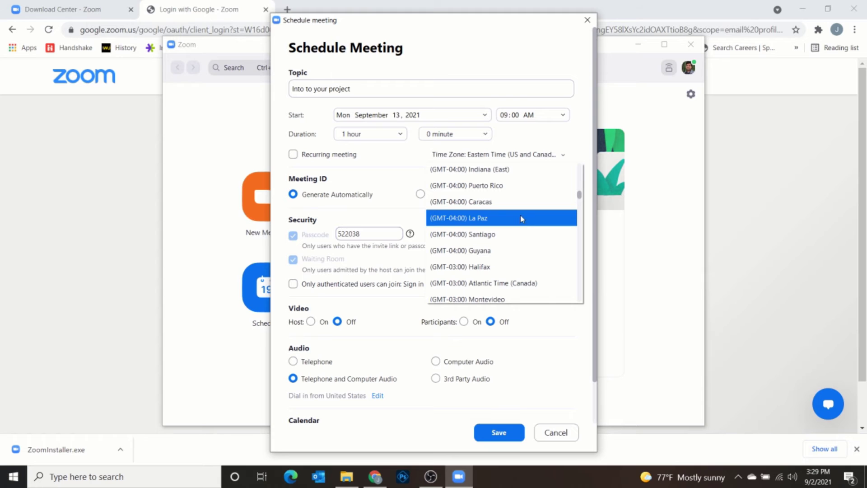
{"action": "scroll", "coordinate": [521, 219], "scroll_direction": "down", "scroll_amount": 5}
{"action": "scroll", "coordinate": [517, 223], "scroll_direction": "up", "scroll_amount": 3}
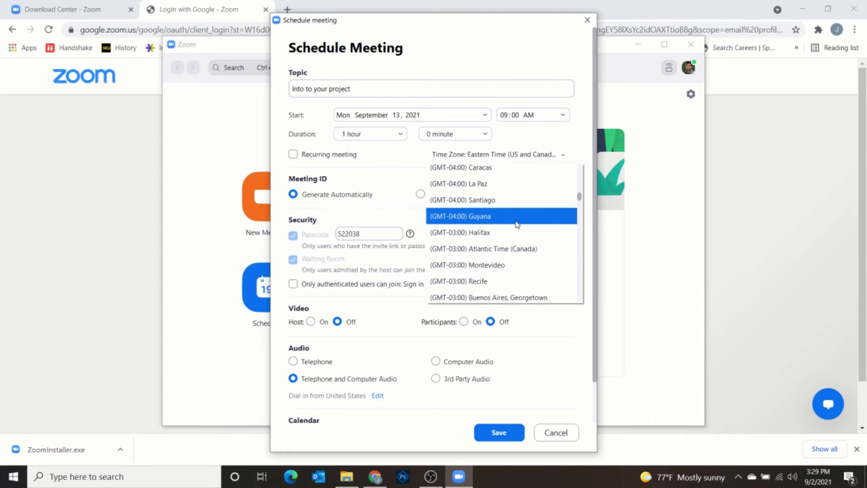
{"action": "scroll", "coordinate": [519, 216], "scroll_direction": "up", "scroll_amount": 7}
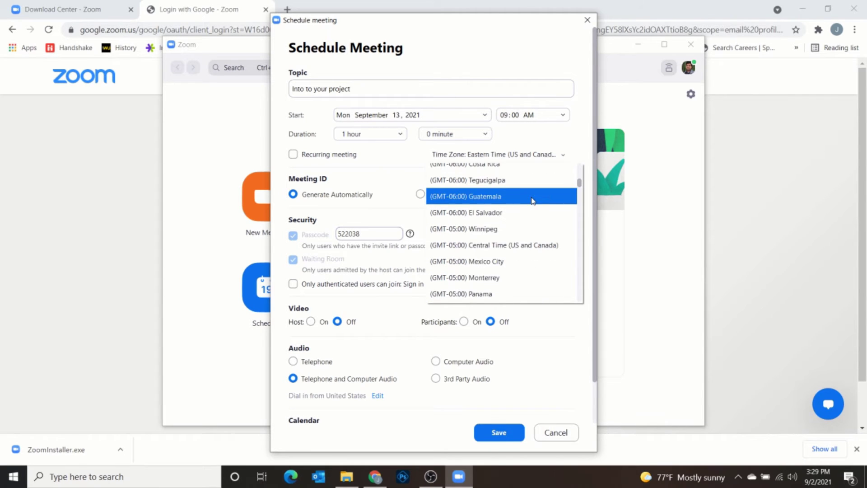
{"action": "left_click", "coordinate": [536, 152]}
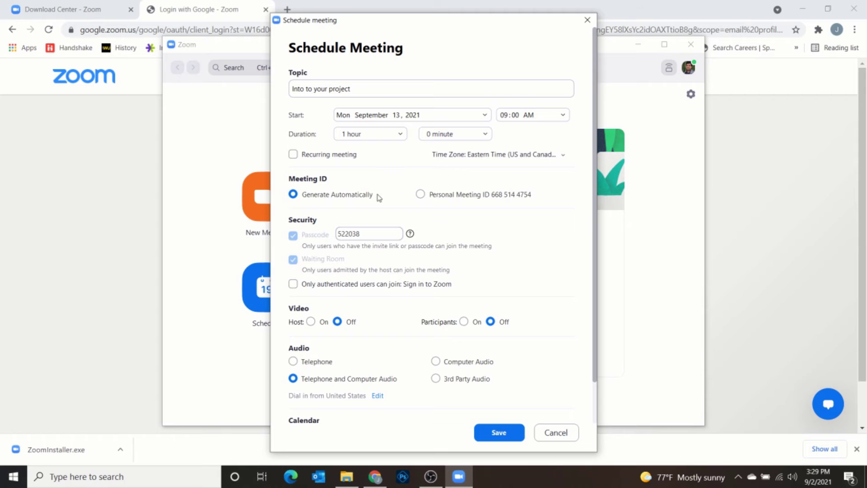
{"action": "left_click", "coordinate": [423, 197]}
- Switch to an automatically generated meeting ID and save the meeting with Google Calendar selected
{"action": "left_click", "coordinate": [293, 194]}
{"action": "scroll", "coordinate": [471, 234], "scroll_direction": "down", "scroll_amount": 1}
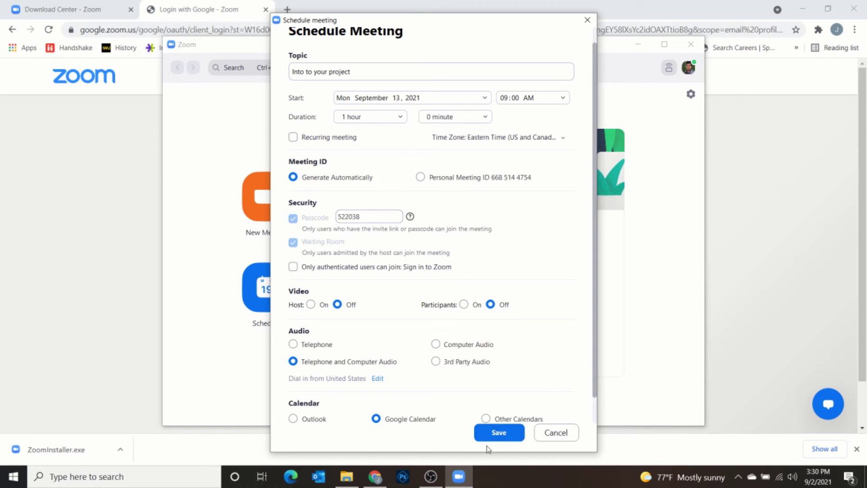
{"action": "left_click", "coordinate": [498, 433]}
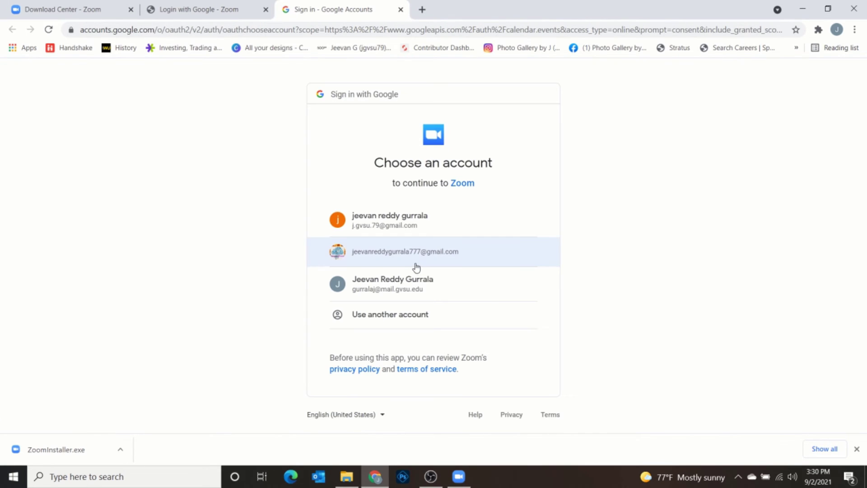
{"action": "left_click", "coordinate": [406, 289]}
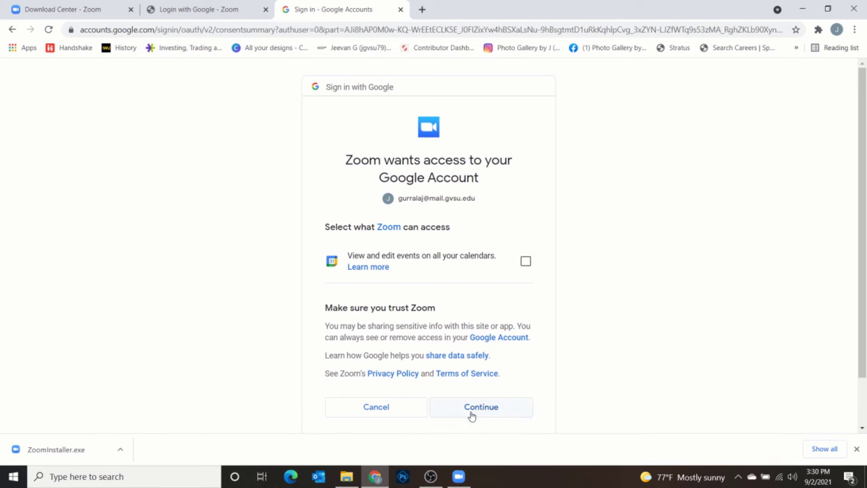
{"action": "left_click", "coordinate": [395, 412]}
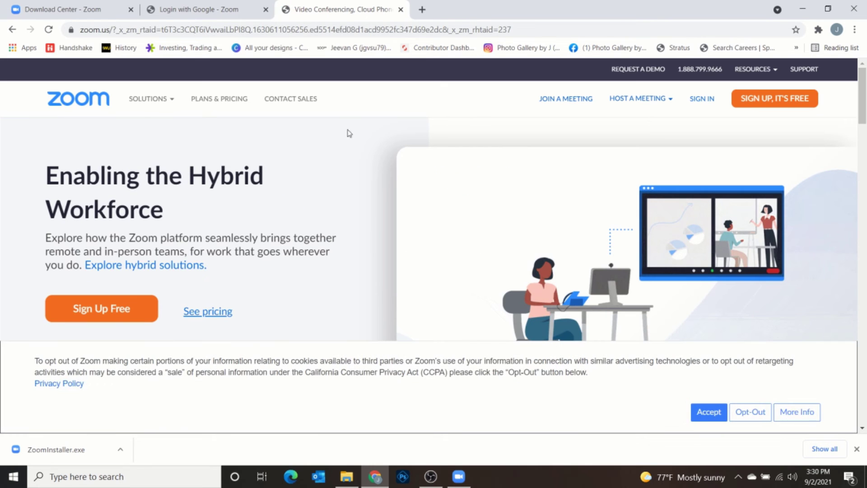
{"action": "left_click", "coordinate": [246, 8]}
{"action": "left_click", "coordinate": [434, 219]}
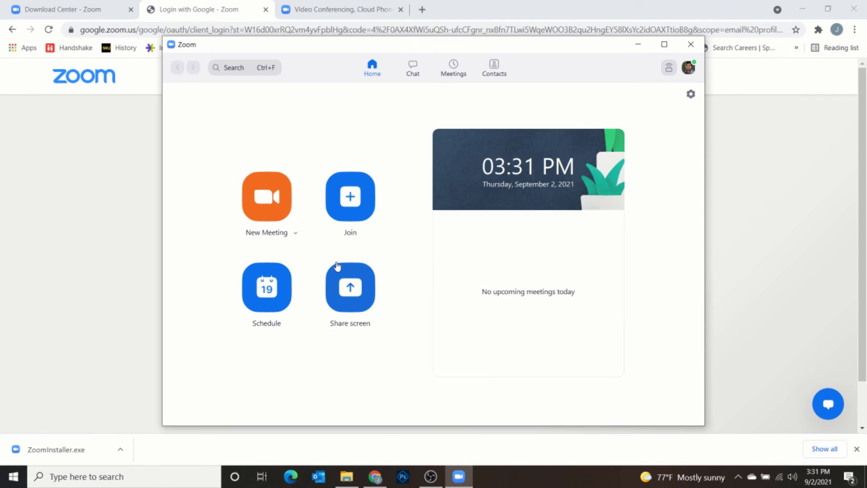
- Copy the invitation for the 'Into to your project' meeting and start it
{"action": "left_click", "coordinate": [452, 77]}
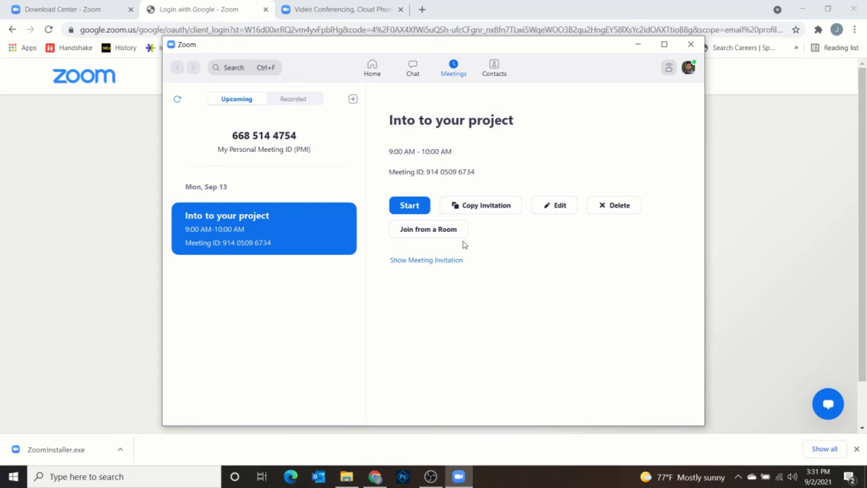
{"action": "left_click", "coordinate": [486, 209]}
{"action": "left_click", "coordinate": [420, 208]}
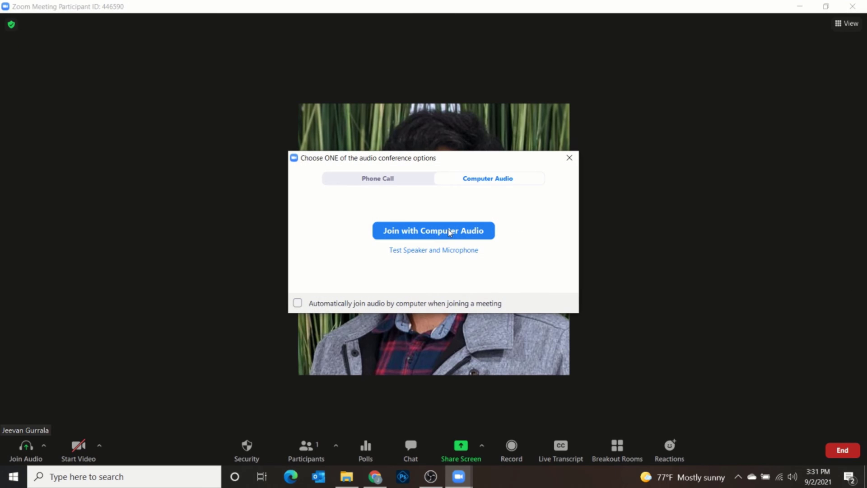
- Join with computer audio, unmute then re-mute the microphone, and bring up Polls
{"action": "left_click", "coordinate": [449, 232]}
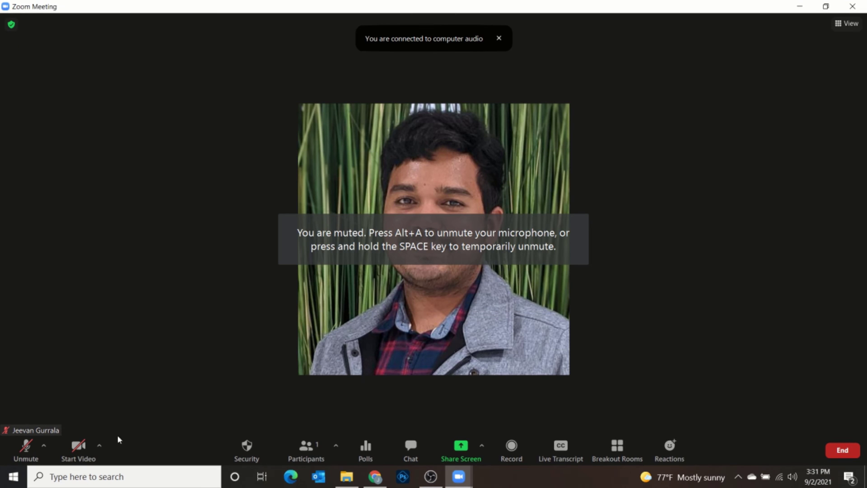
{"action": "left_click", "coordinate": [28, 451]}
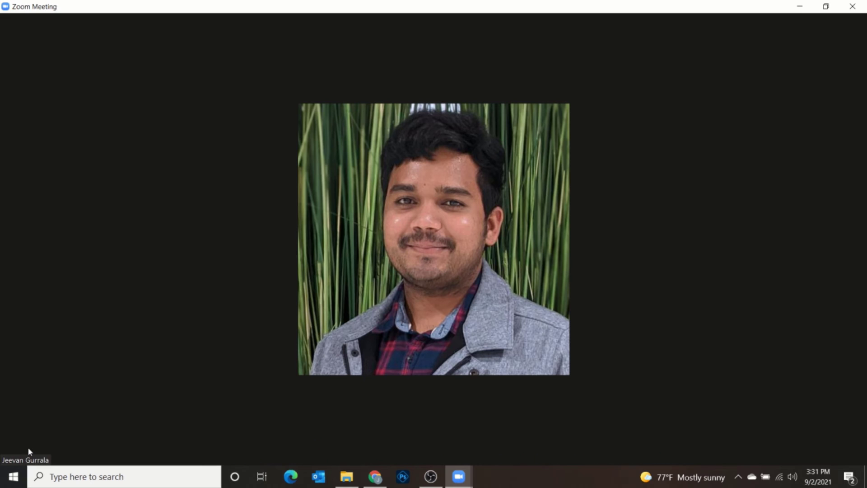
{"action": "left_click", "coordinate": [30, 450]}
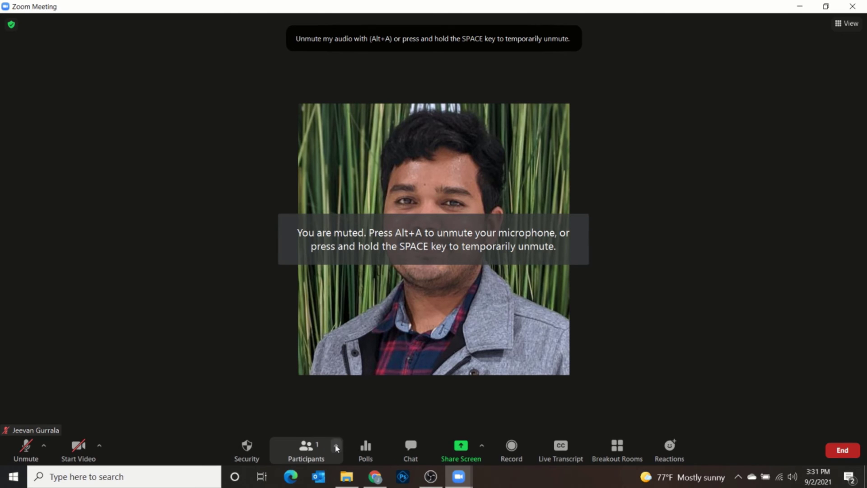
{"action": "left_click", "coordinate": [371, 451]}
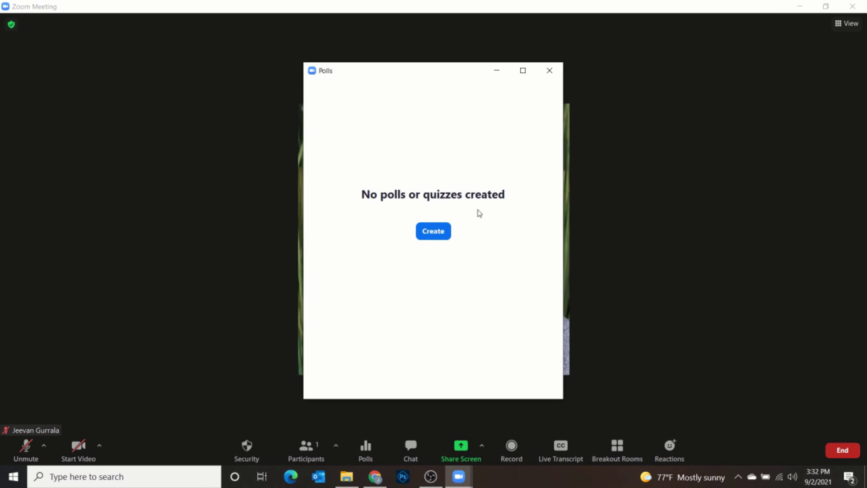
- Start creating a new poll, then discard the untitled draft
{"action": "left_click", "coordinate": [433, 232]}
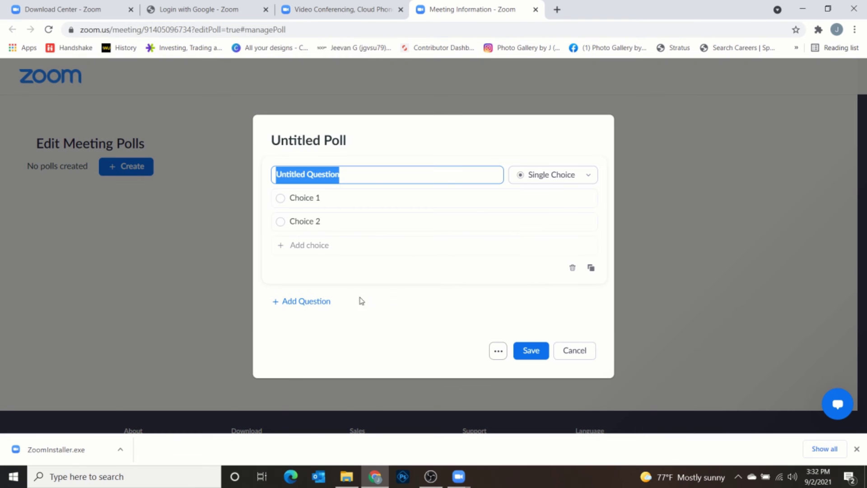
{"action": "left_click", "coordinate": [346, 177]}
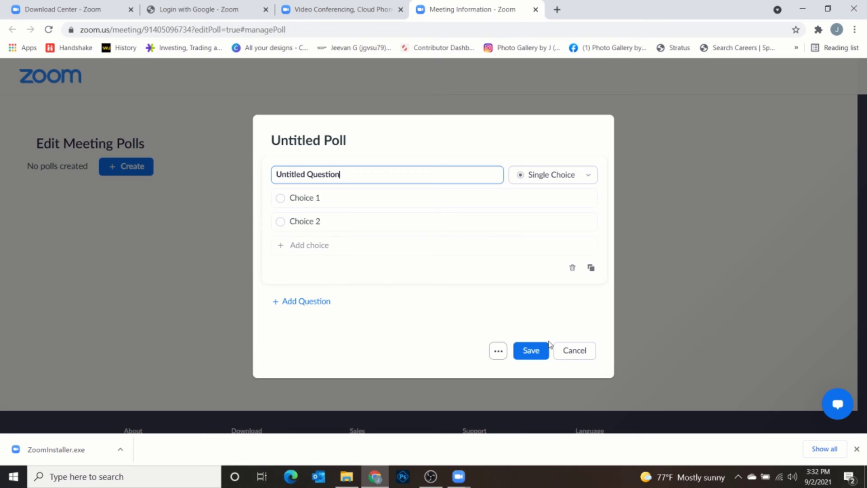
{"action": "left_click", "coordinate": [574, 352]}
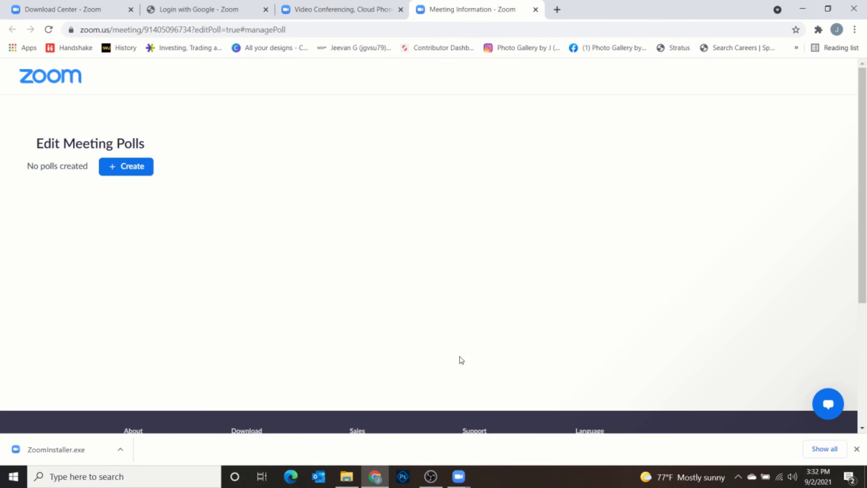
- Bring the meeting window to the front and close the empty Polls window
{"action": "left_click", "coordinate": [458, 477]}
{"action": "left_click", "coordinate": [491, 434]}
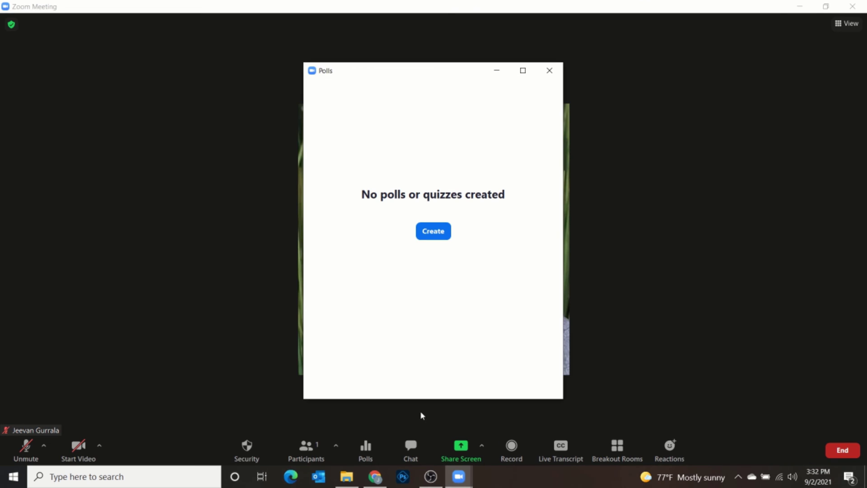
{"action": "left_click", "coordinate": [549, 71]}
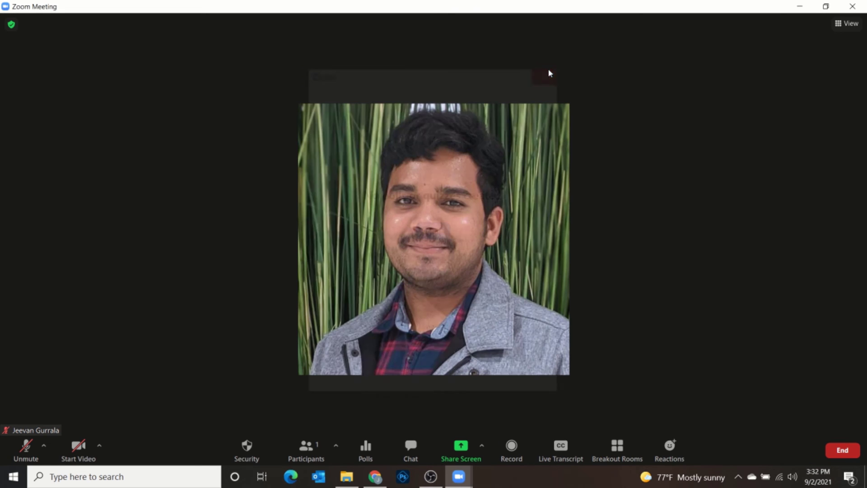
- Check the meeting chat's recipient list, then close the chat panel
{"action": "left_click", "coordinate": [411, 451]}
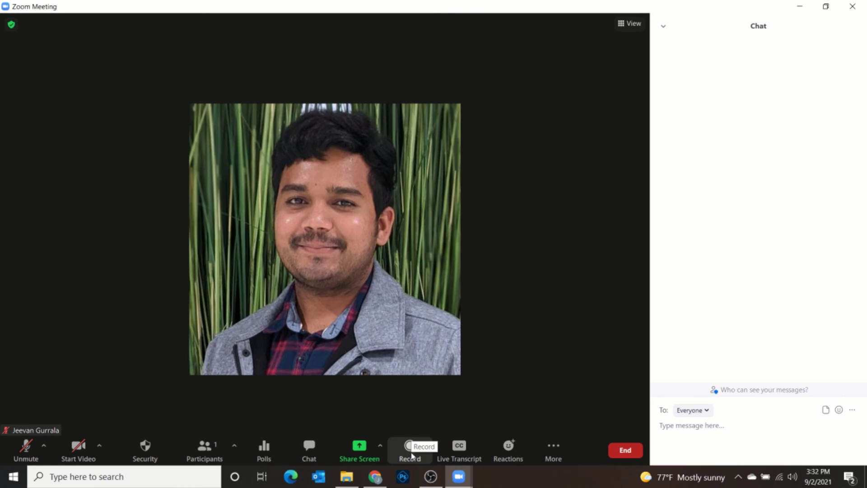
{"action": "left_click", "coordinate": [708, 410]}
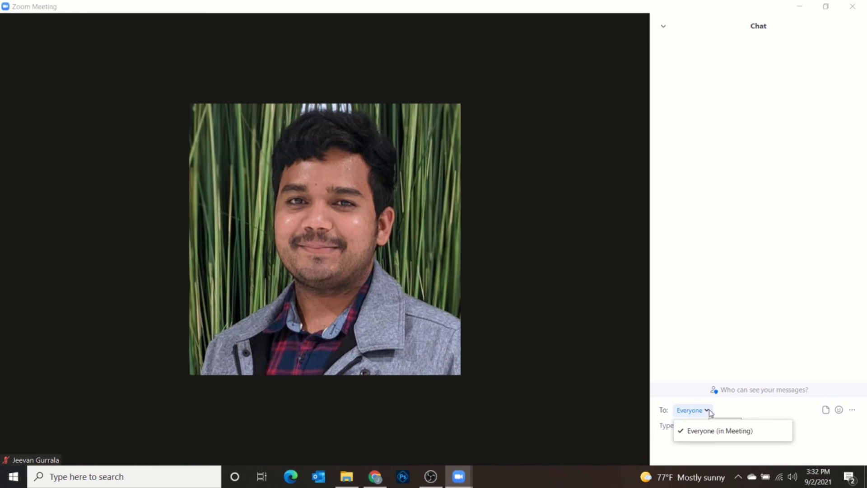
{"action": "left_click", "coordinate": [709, 411]}
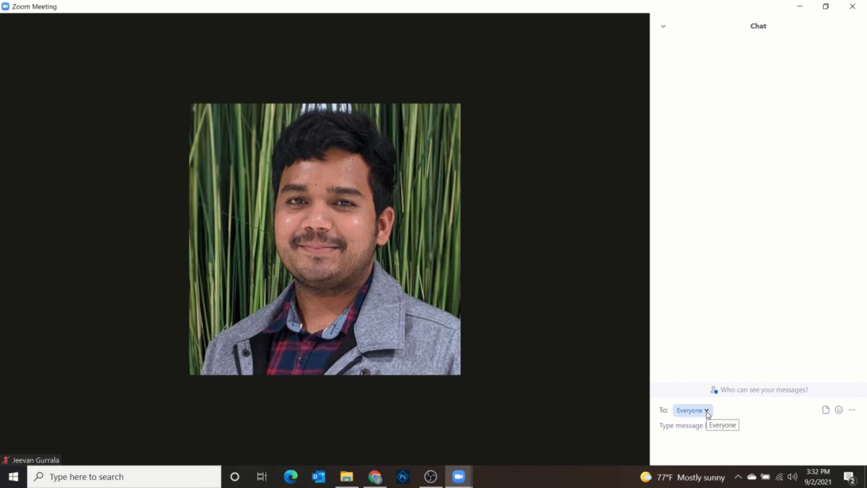
{"action": "left_click", "coordinate": [711, 414]}
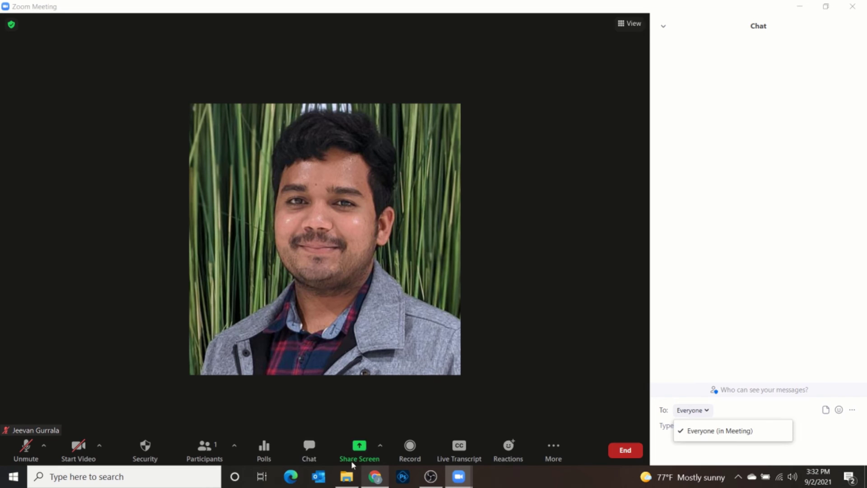
{"action": "left_click", "coordinate": [310, 459]}
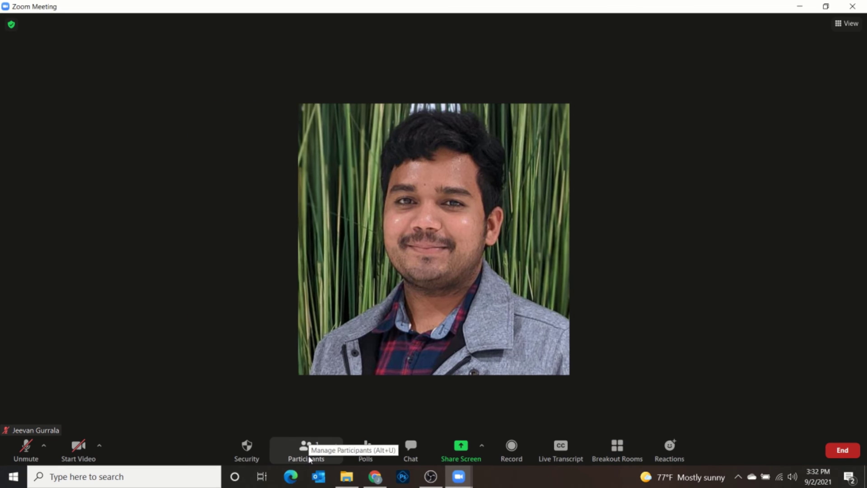
- Open the Participants panel, view its extra invite options, then close it
{"action": "left_click", "coordinate": [309, 450]}
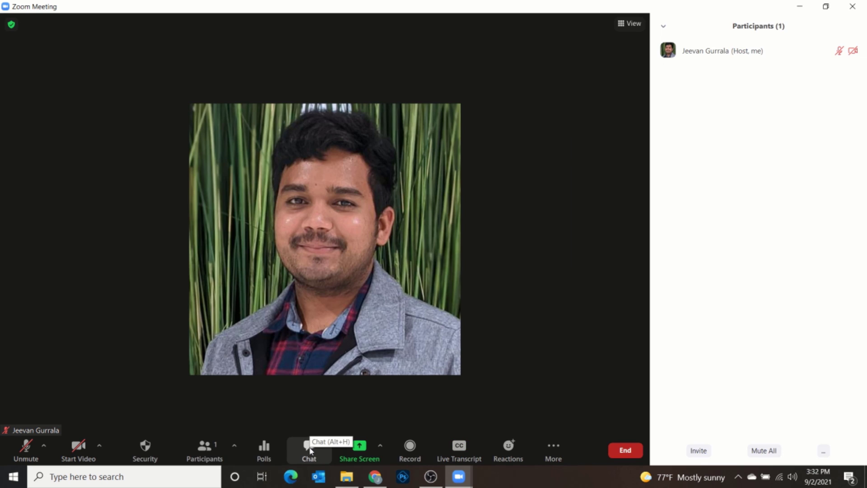
{"action": "left_click", "coordinate": [231, 445]}
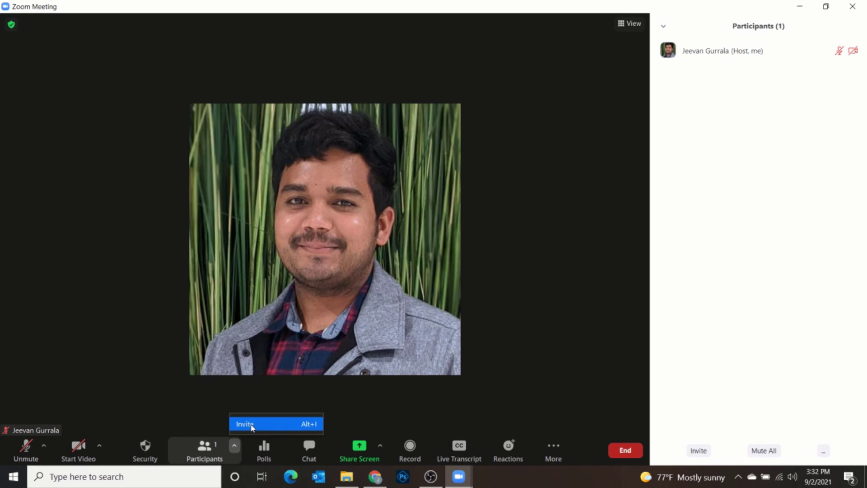
{"action": "left_click", "coordinate": [204, 449]}
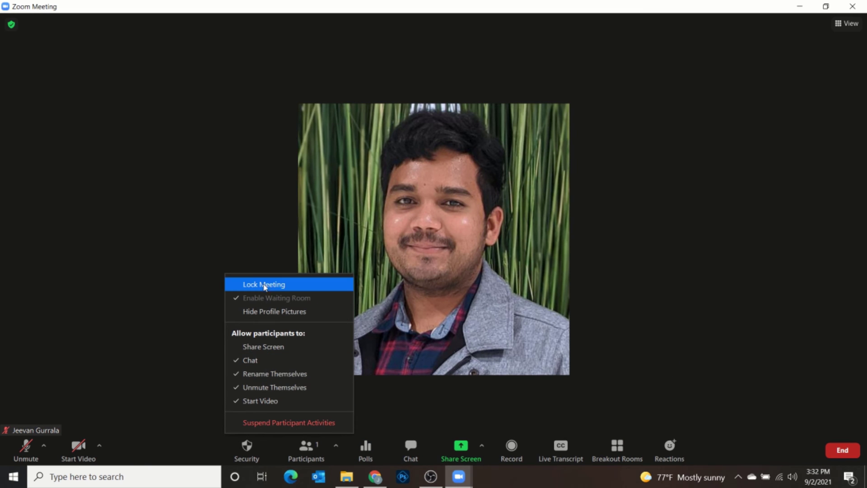
- Hide profile pictures, then reopen Security and view the Share Screen options
{"action": "left_click", "coordinate": [293, 313]}
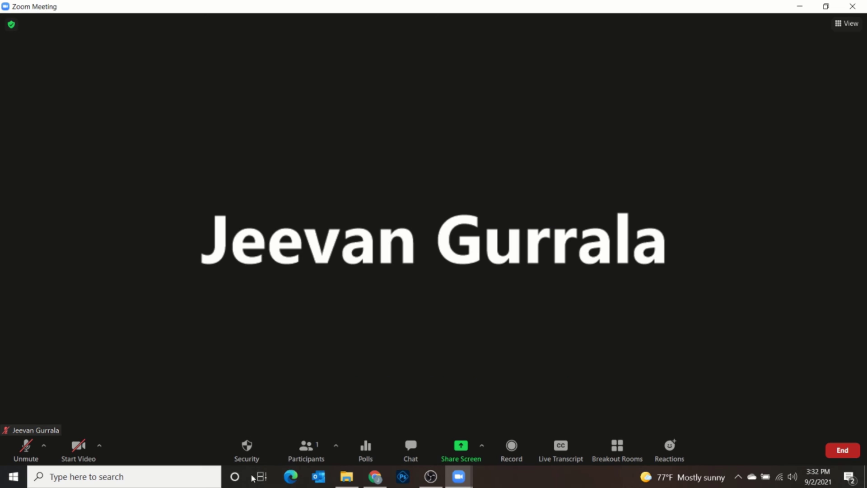
{"action": "left_click", "coordinate": [256, 455]}
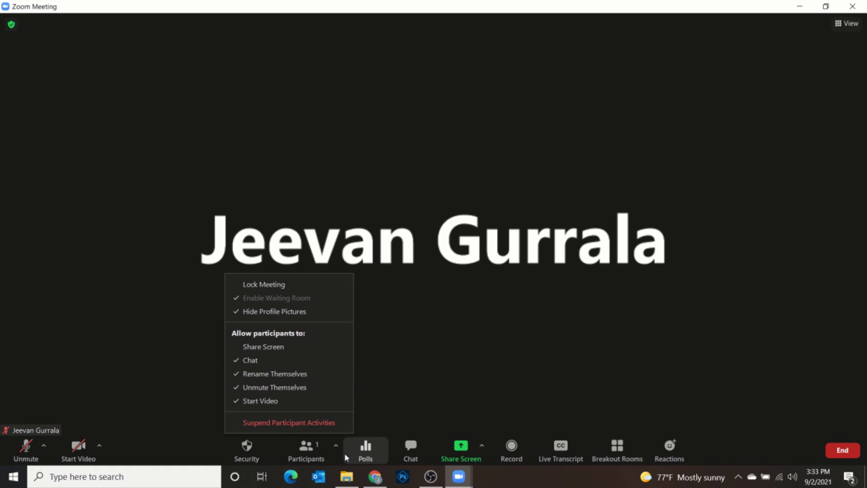
{"action": "left_click", "coordinate": [481, 448]}
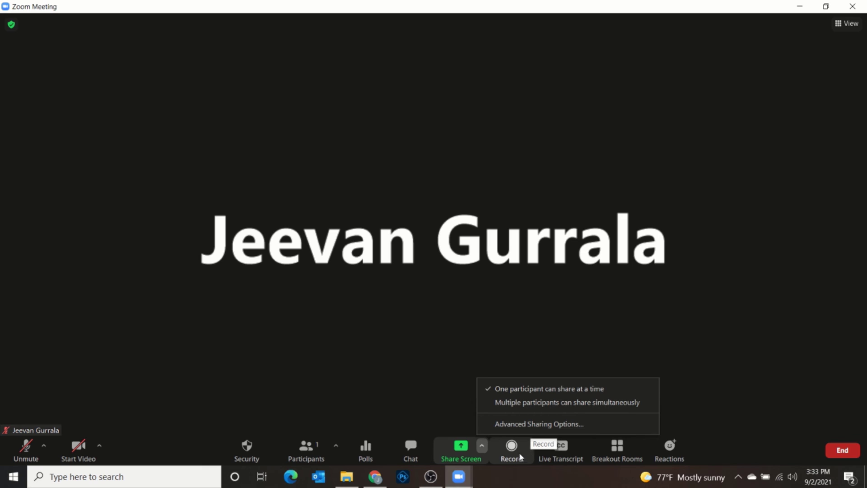
{"action": "left_click", "coordinate": [512, 452]}
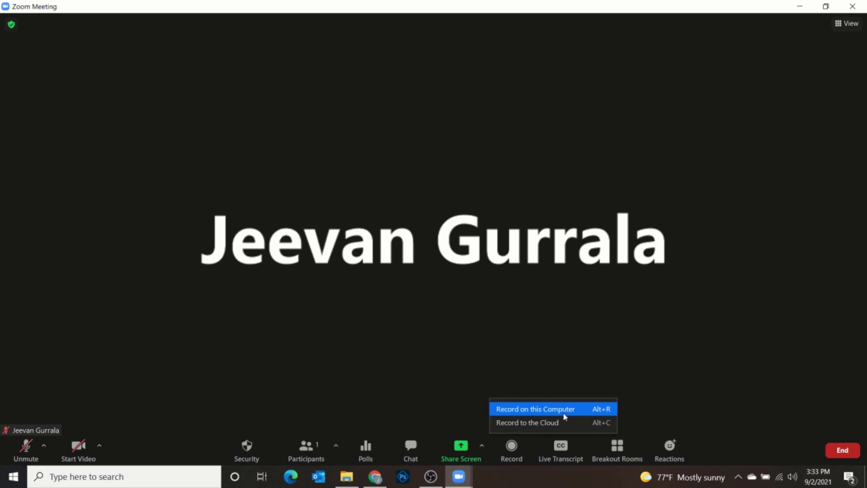
{"action": "left_click", "coordinate": [676, 380]}
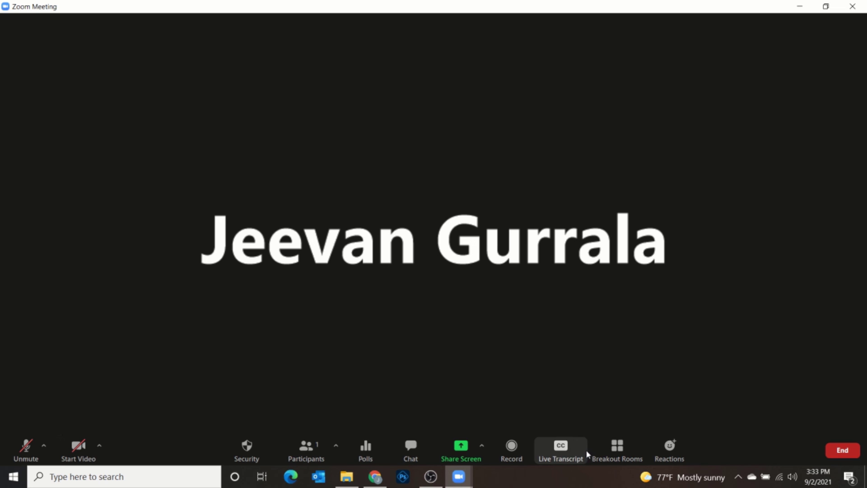
{"action": "left_click", "coordinate": [565, 451]}
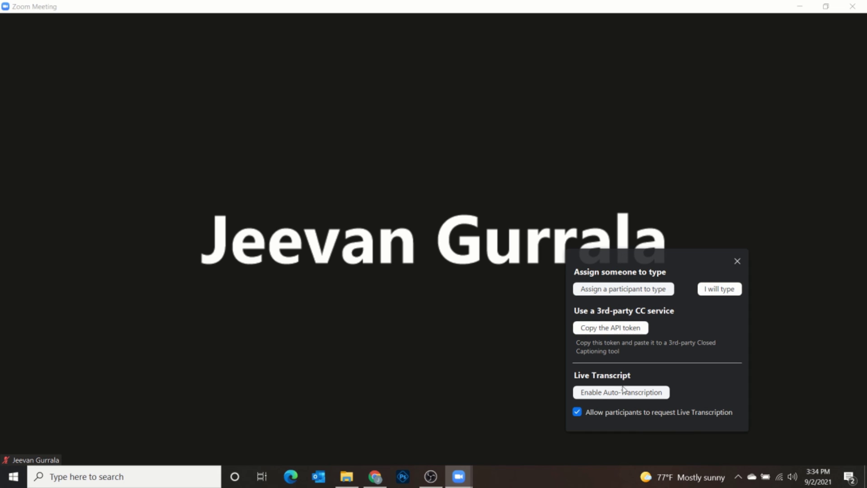
{"action": "left_click", "coordinate": [737, 262]}
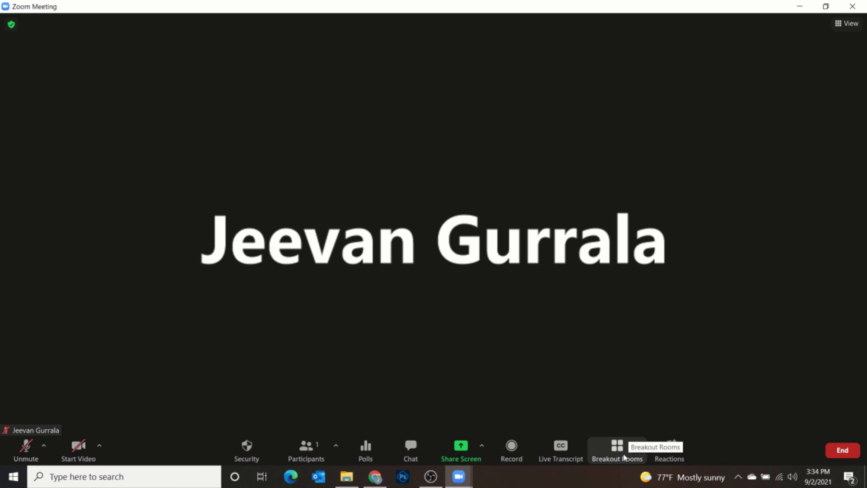
{"action": "left_click", "coordinate": [625, 457]}
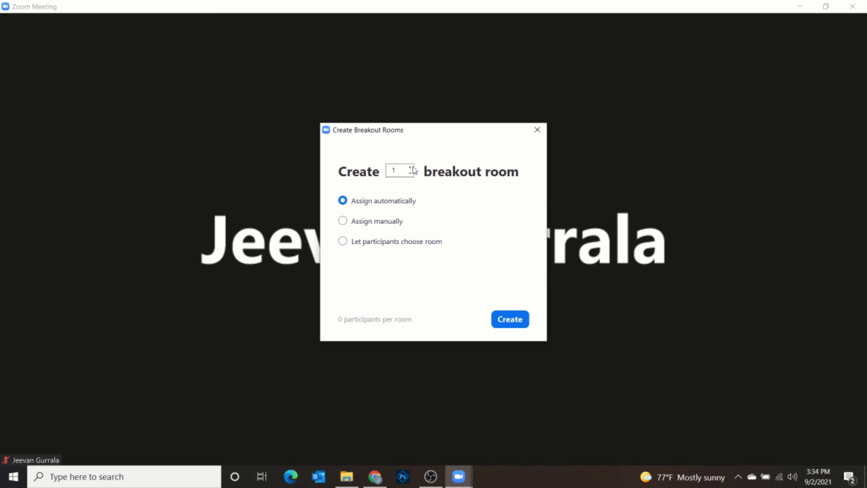
{"action": "left_click", "coordinate": [409, 167]}
{"action": "left_click", "coordinate": [410, 167]}
{"action": "left_click", "coordinate": [410, 167]}
{"action": "left_click", "coordinate": [410, 168]}
{"action": "left_click", "coordinate": [410, 173]}
{"action": "left_click", "coordinate": [410, 173]}
{"action": "left_click", "coordinate": [410, 173]}
{"action": "left_click", "coordinate": [410, 173]}
{"action": "left_click", "coordinate": [410, 167]}
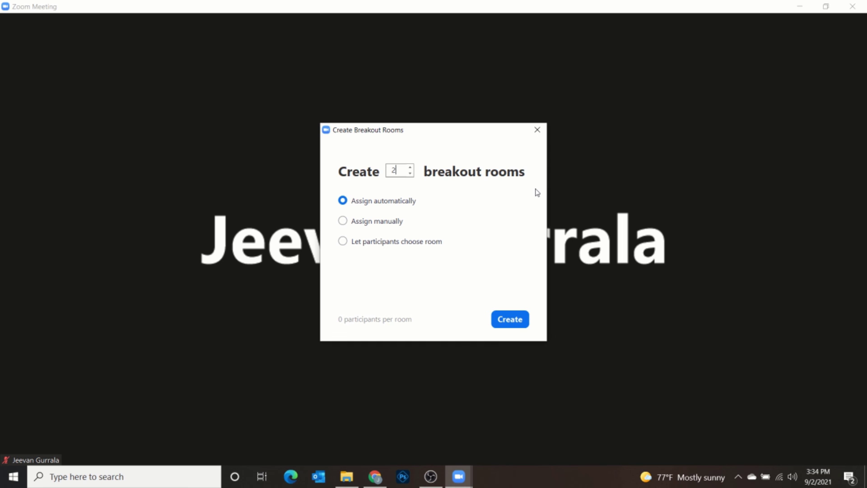
{"action": "left_click", "coordinate": [533, 132]}
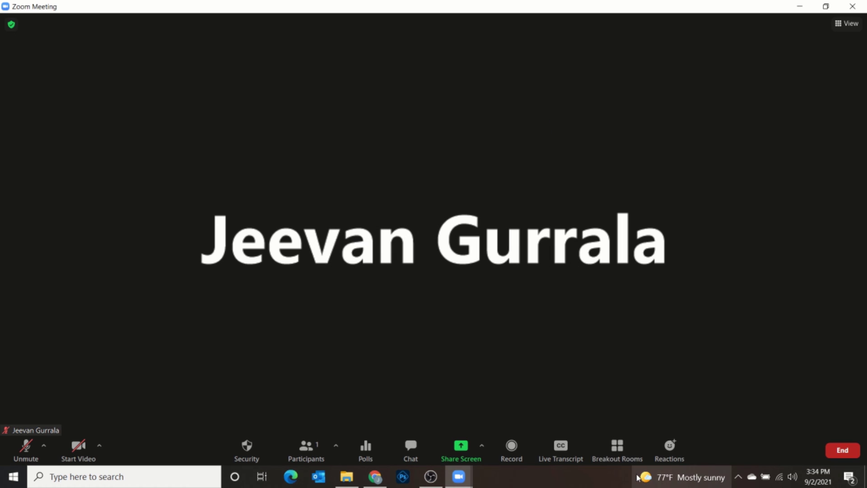
{"action": "left_click", "coordinate": [673, 453]}
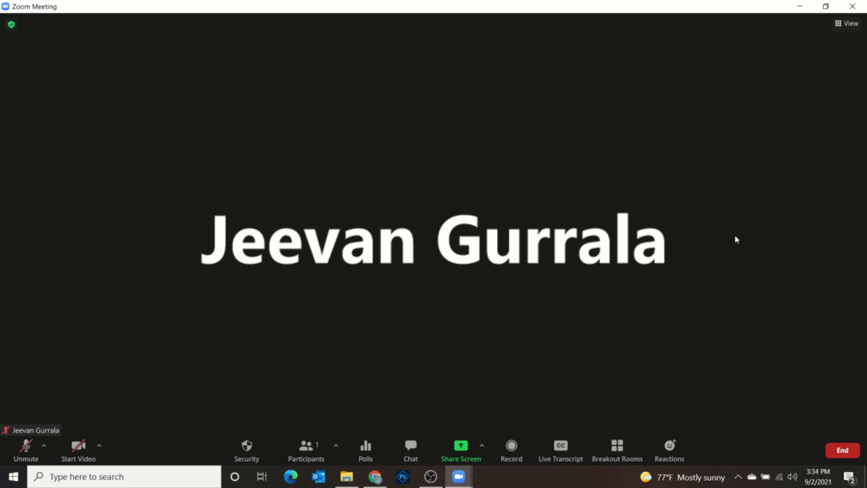
{"action": "left_click", "coordinate": [839, 25]}
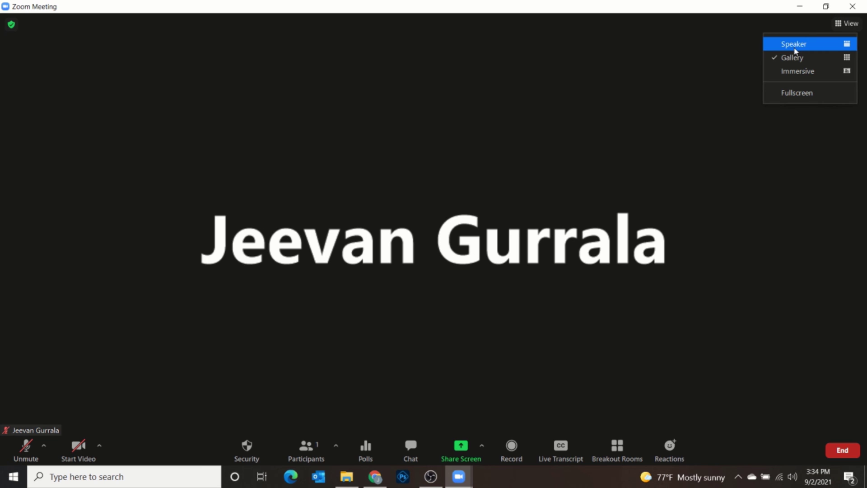
{"action": "left_click", "coordinate": [795, 51]}
{"action": "left_click", "coordinate": [842, 23]}
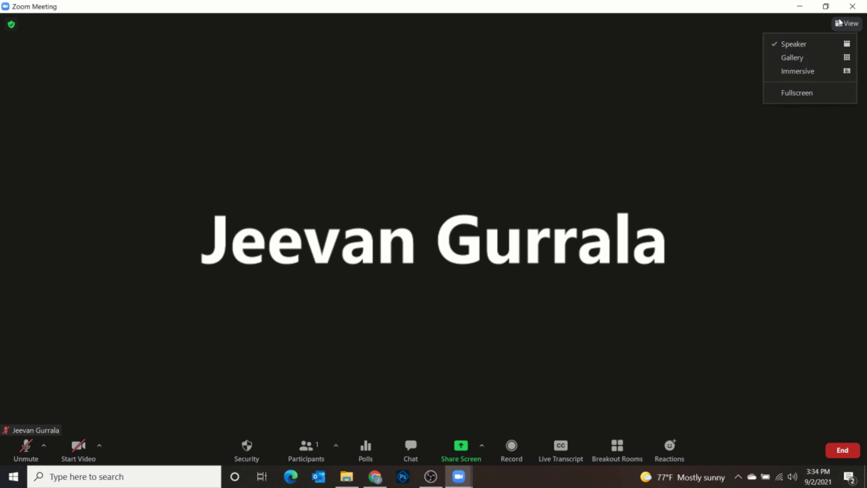
{"action": "left_click", "coordinate": [799, 63]}
{"action": "left_click", "coordinate": [842, 24]}
{"action": "left_click", "coordinate": [810, 74]}
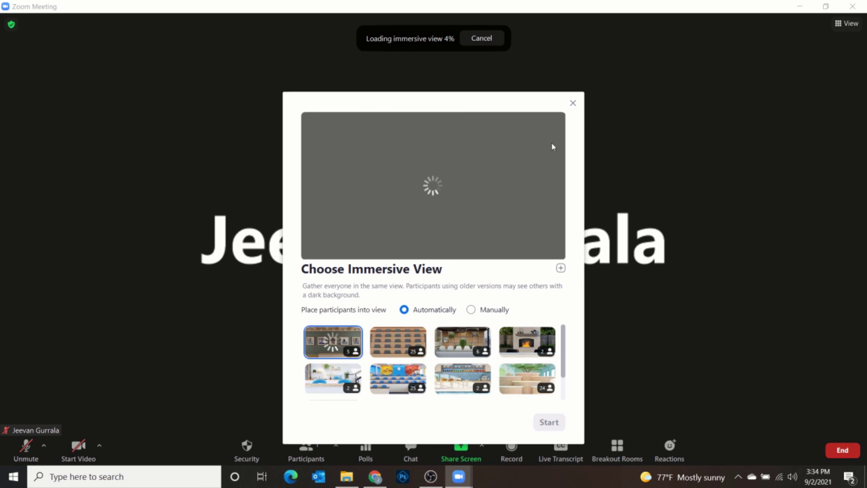
{"action": "left_click", "coordinate": [572, 103]}
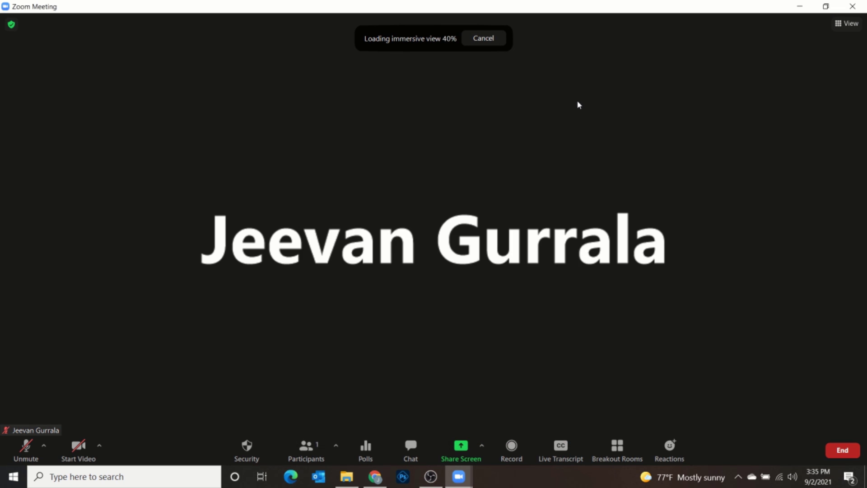